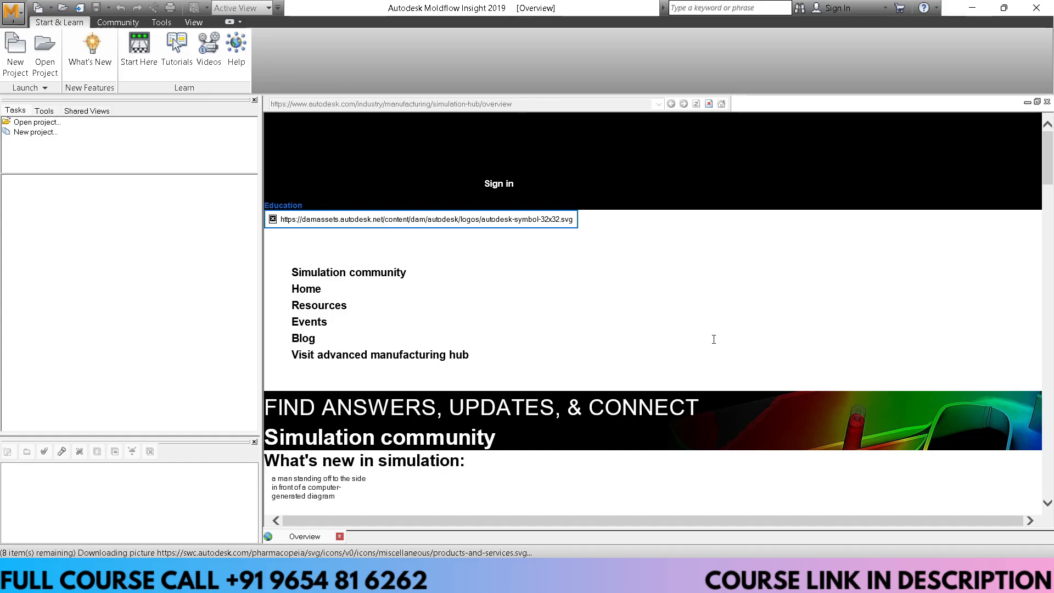
- Start a new project and name it Quick STart Filling Analysis
left_click(7, 70)
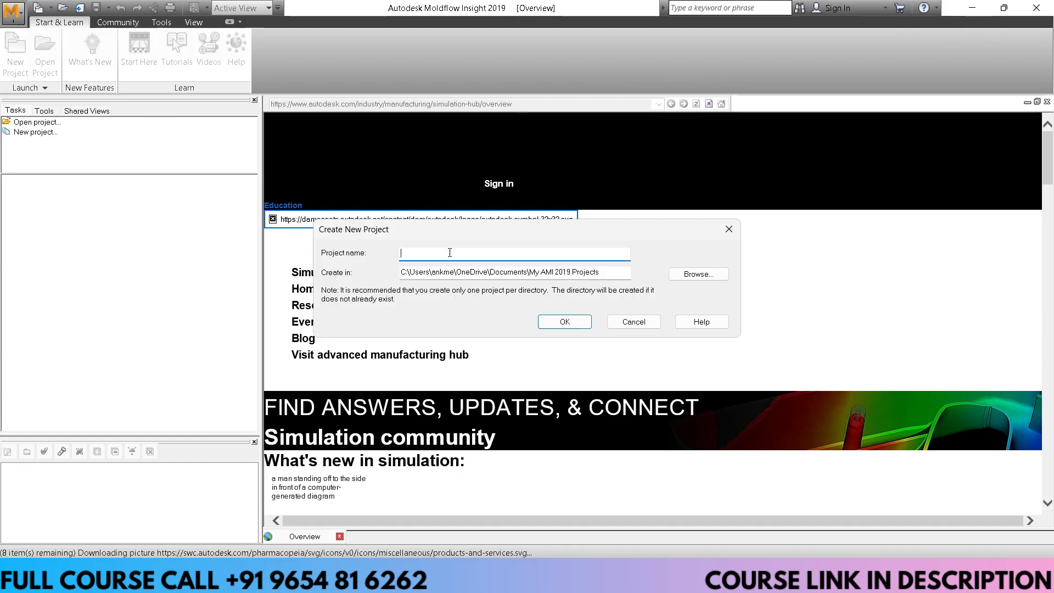
type("Quick STart F")
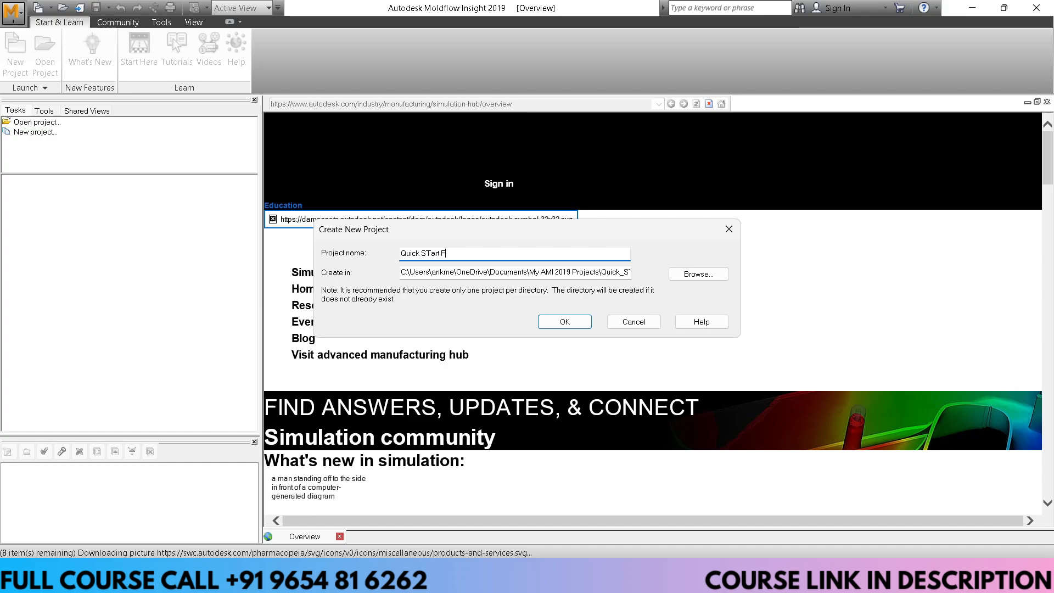
type("illling")
key("BackSpace")
key("BackSpace")
key("BackSpace")
key("BackSpace")
key("BackSpace")
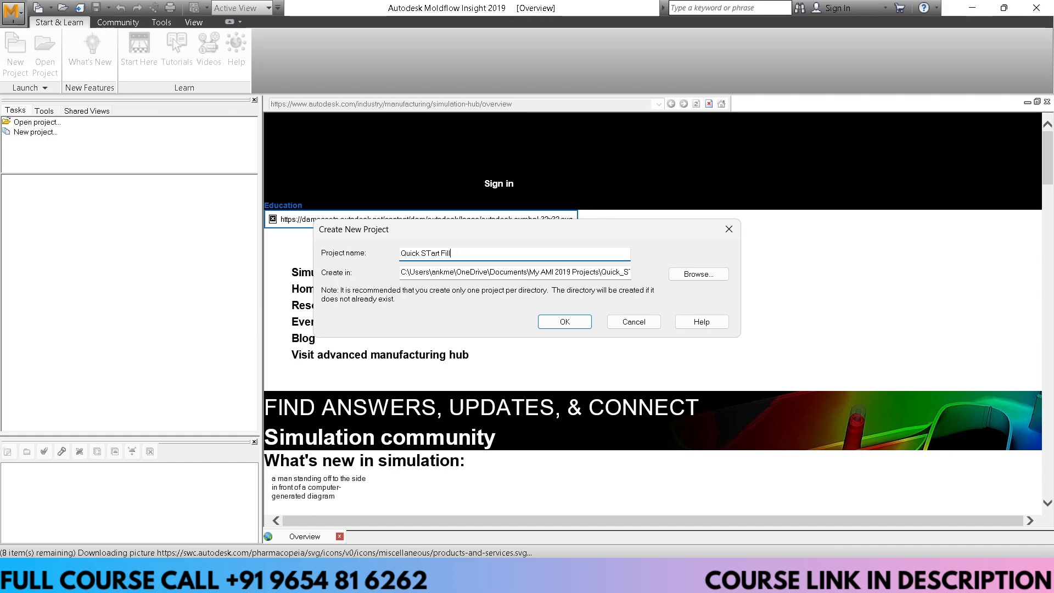
type("ing Anal")
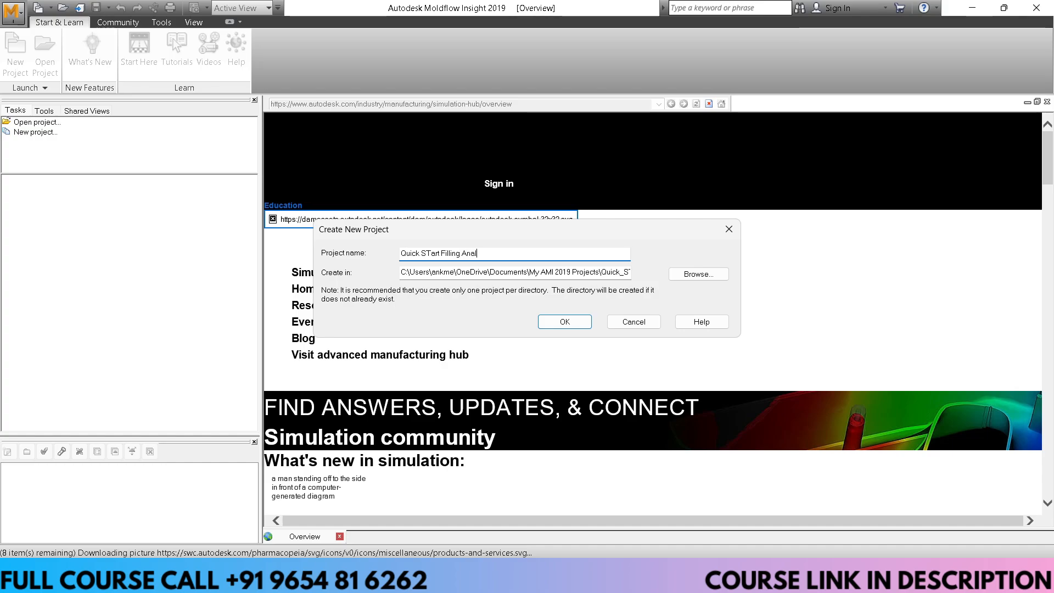
type("ysis")
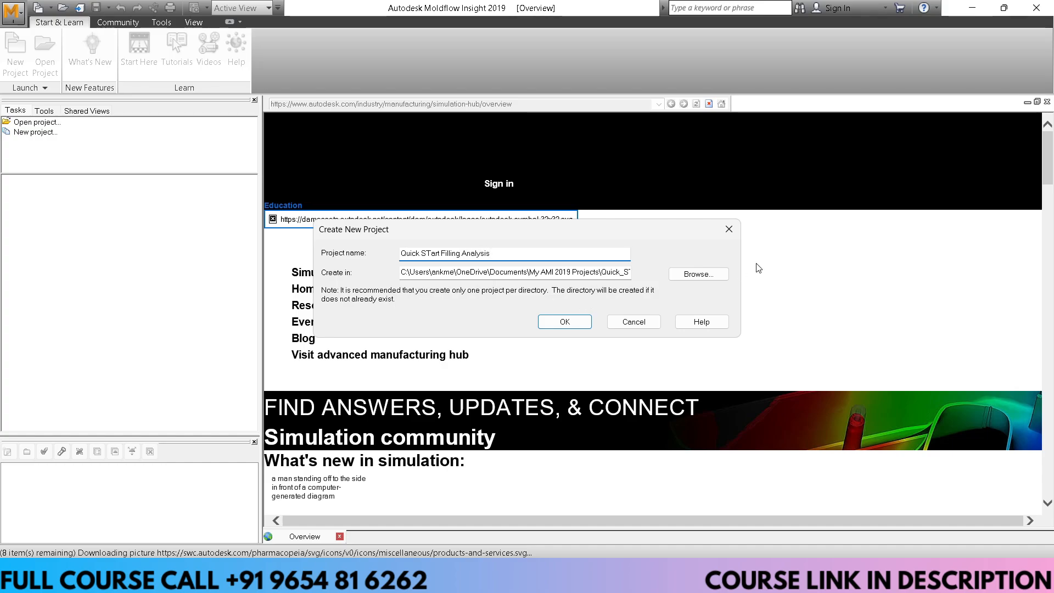
- Set the project location to the Moldflow Tutorial folder on the Desktop and create the project
left_click(698, 273)
scroll(511, 256, "up", 3)
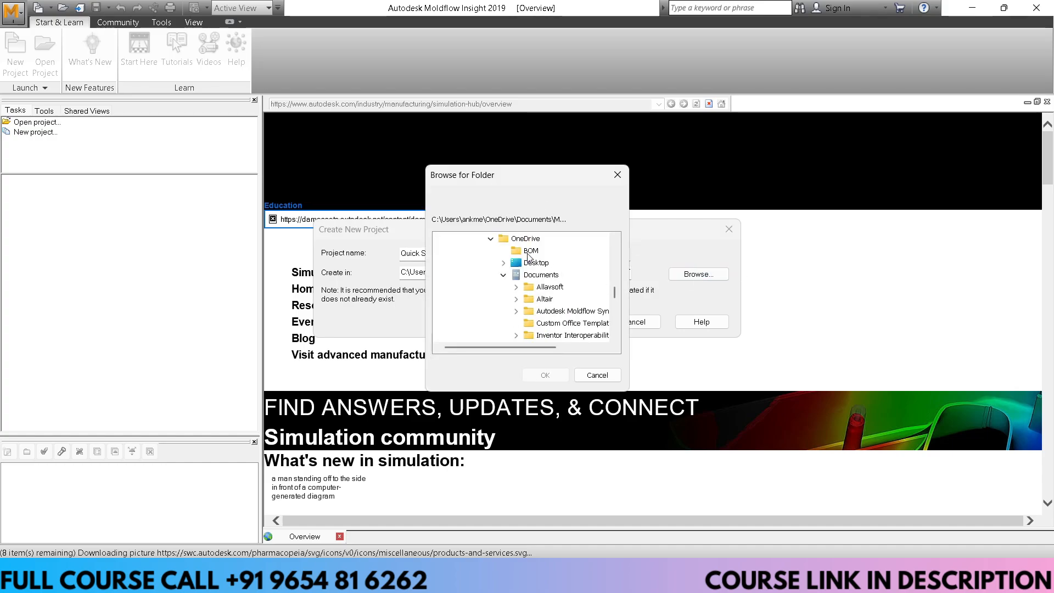
left_click(503, 263)
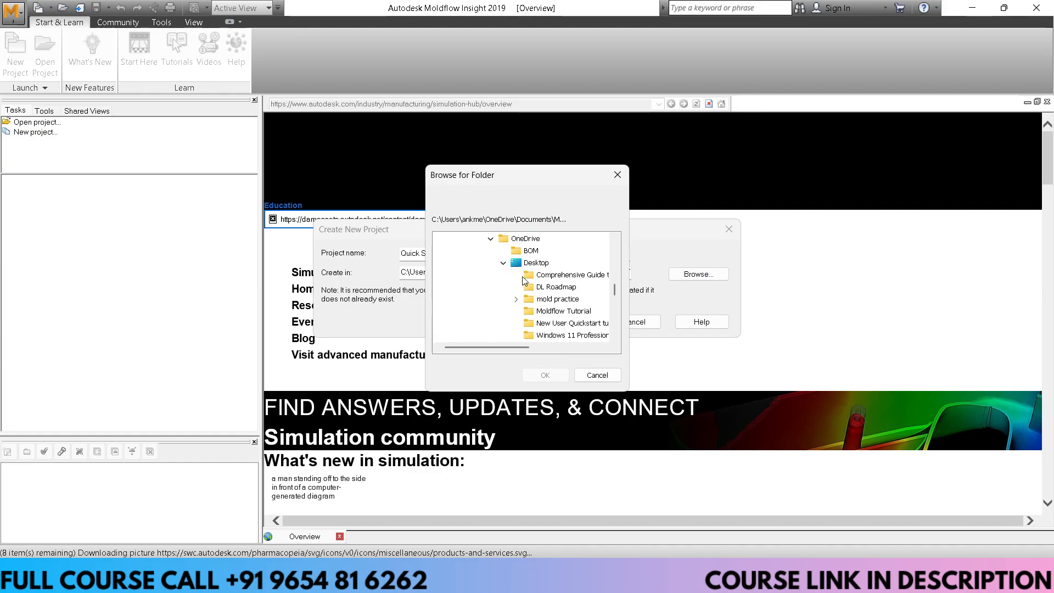
left_click(561, 311)
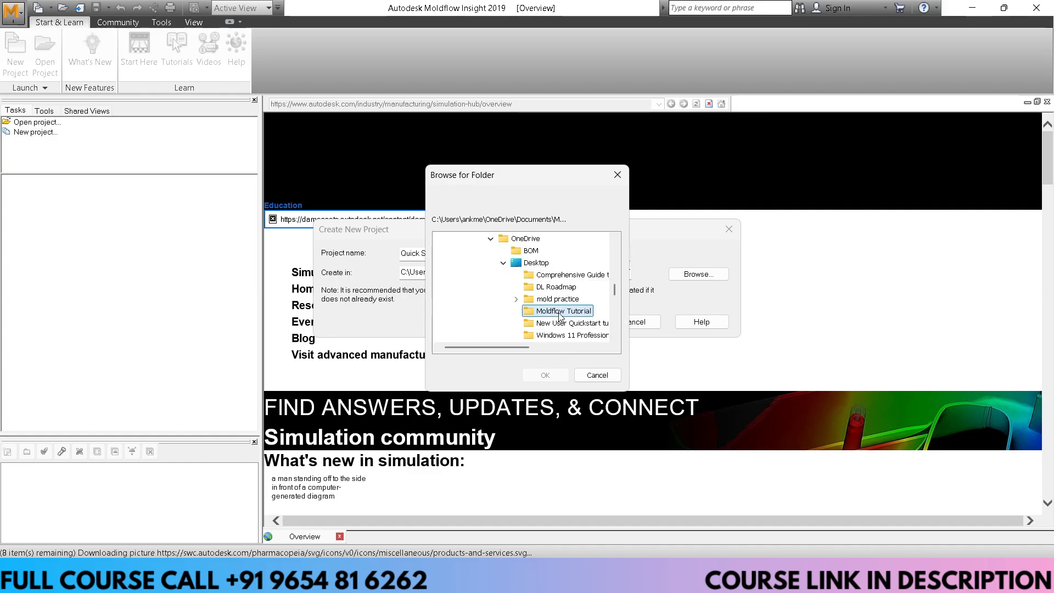
left_click(548, 375)
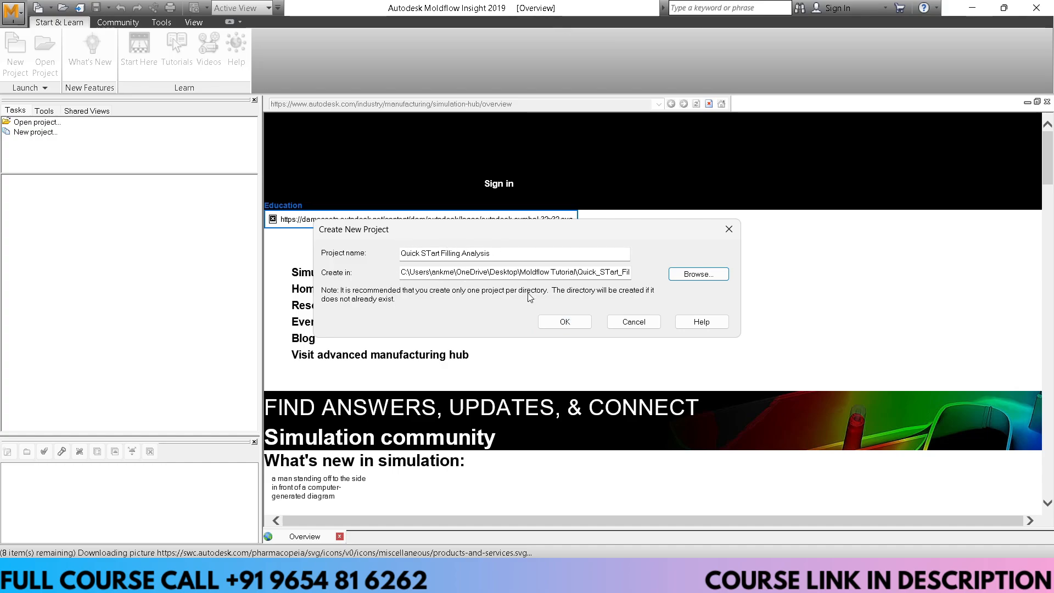
left_click(566, 322)
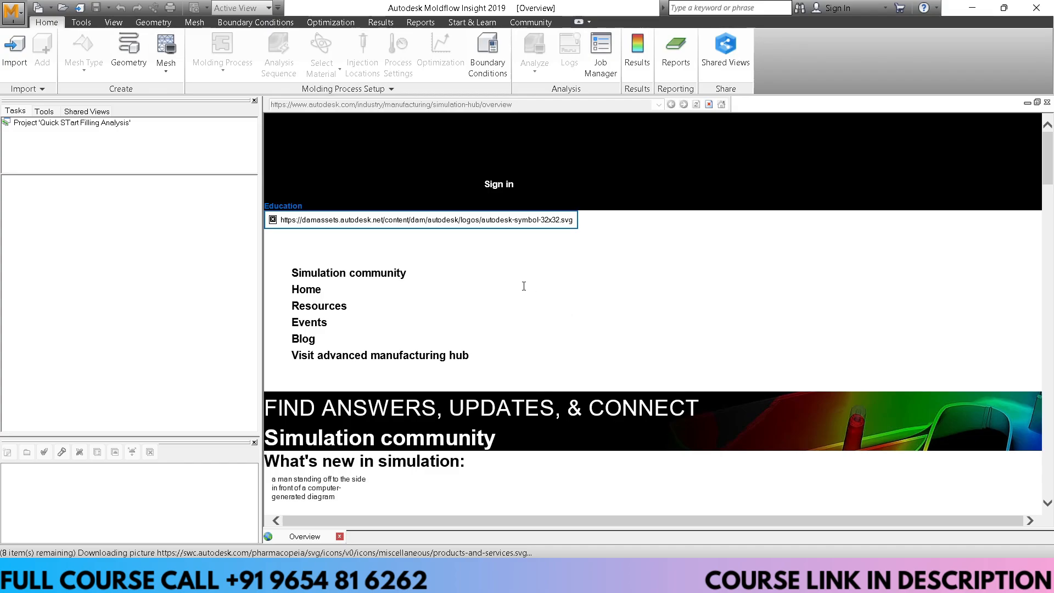
- Import MouseCover.ipt from the New User Quickstart tutorial folder with the Dual Domain mesh type
left_click(24, 54)
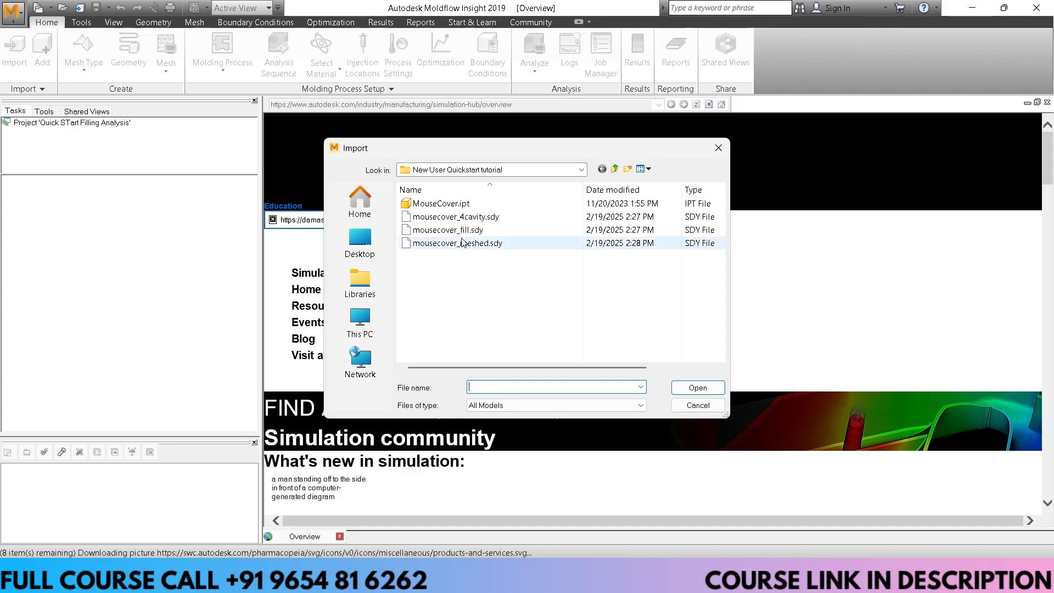
double_click(455, 205)
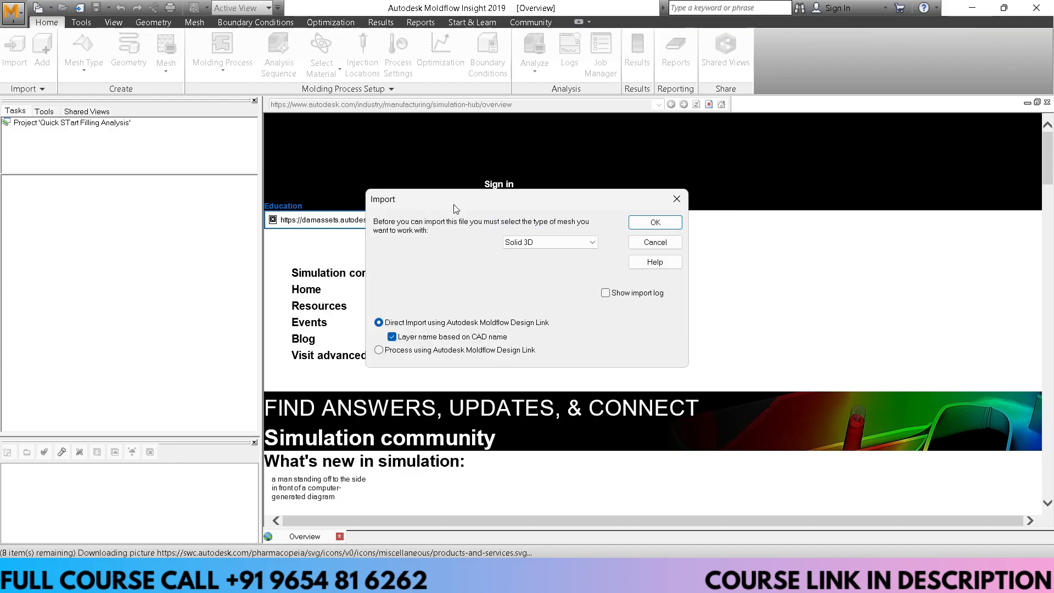
left_click(551, 245)
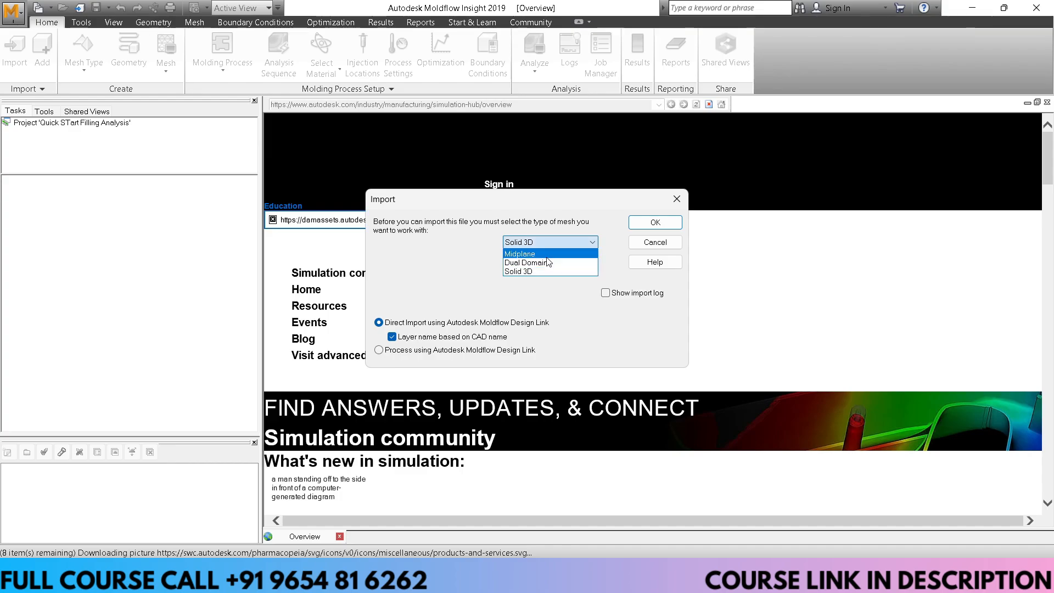
left_click(547, 264)
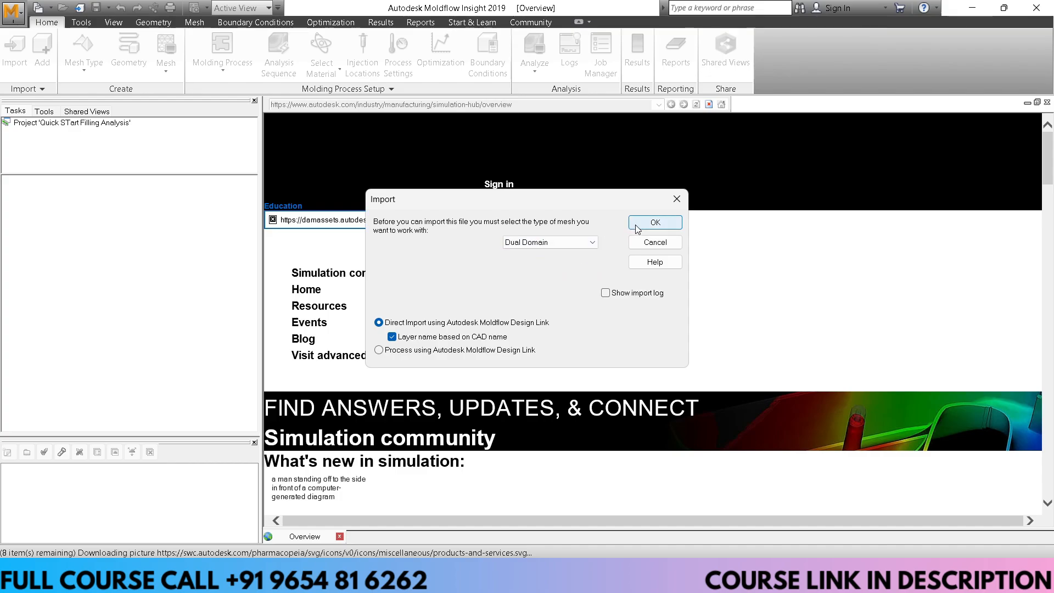
left_click(658, 223)
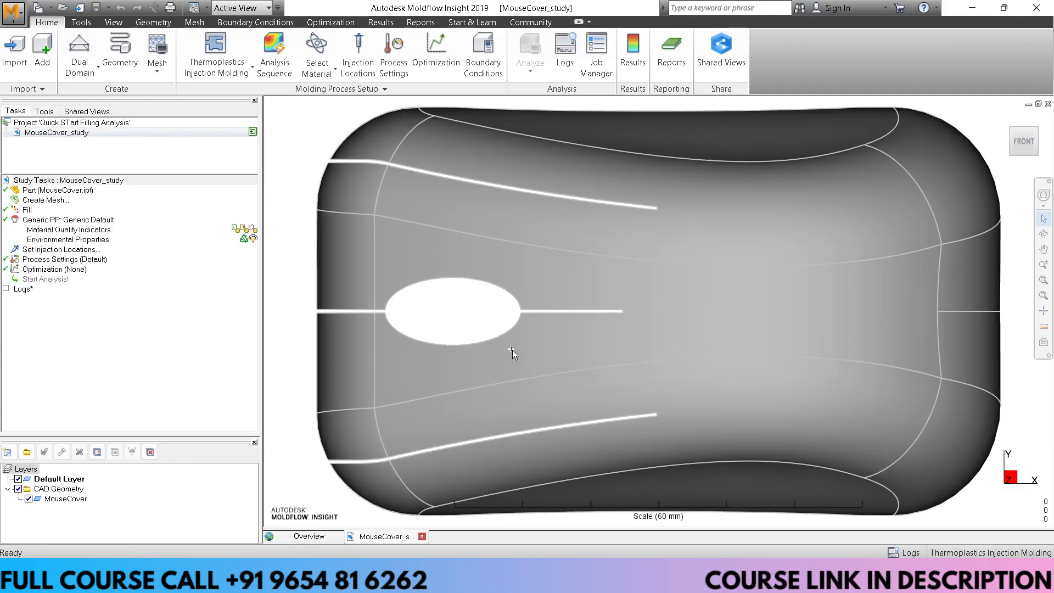
- Place an injection location on the centre line of the mouse cover's rear face, just above its lower edge
scroll(512, 350, "down", 5)
left_click_drag(548, 437, 676, 388)
scroll(677, 389, "up", 4)
scroll(718, 353, "down", 3)
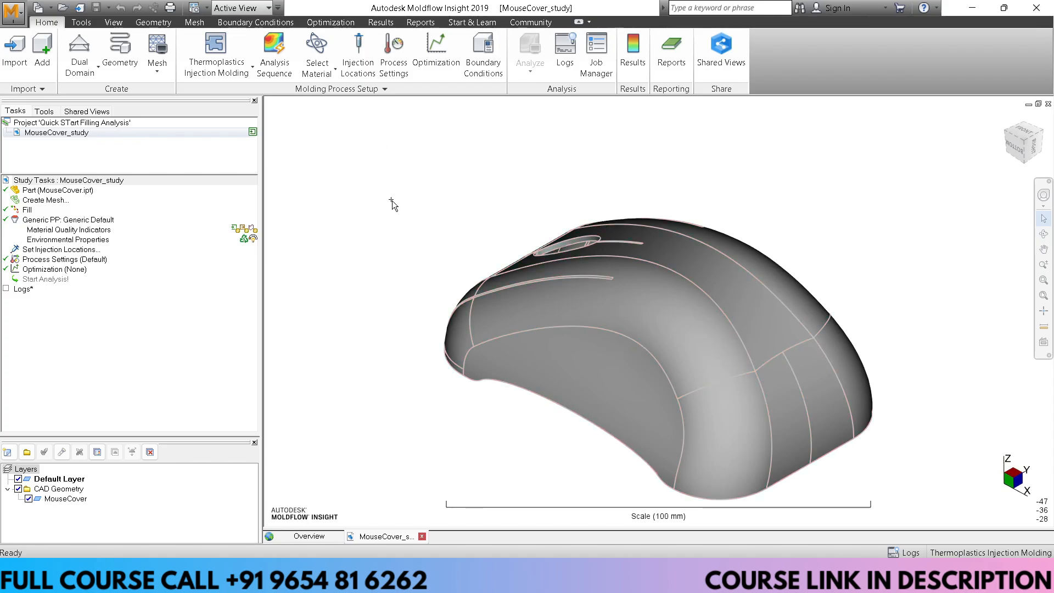
mouse_move(642, 362)
middle_mouse_down()
mouse_move(637, 352)
mouse_move(697, 383)
mouse_move(648, 358)
middle_mouse_up()
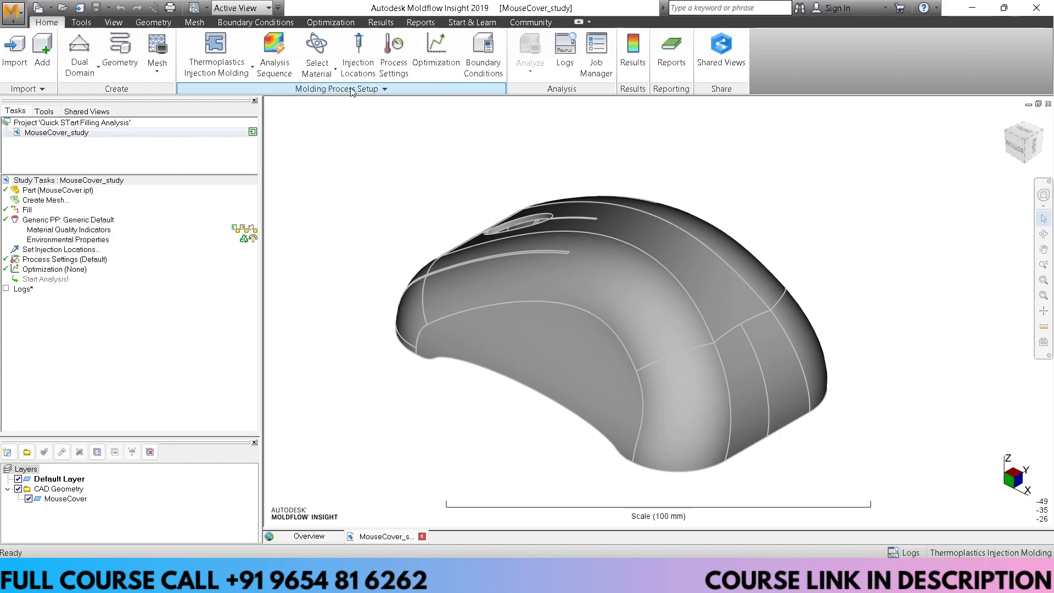
left_click(360, 58)
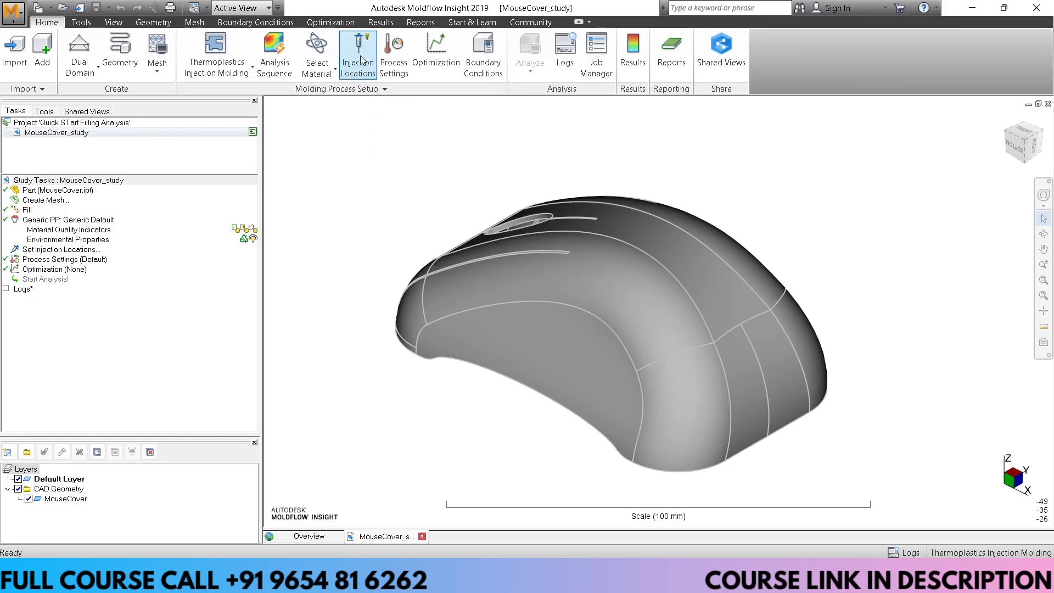
mouse_move(784, 438)
middle_mouse_down()
mouse_move(773, 410)
mouse_move(723, 443)
middle_mouse_up()
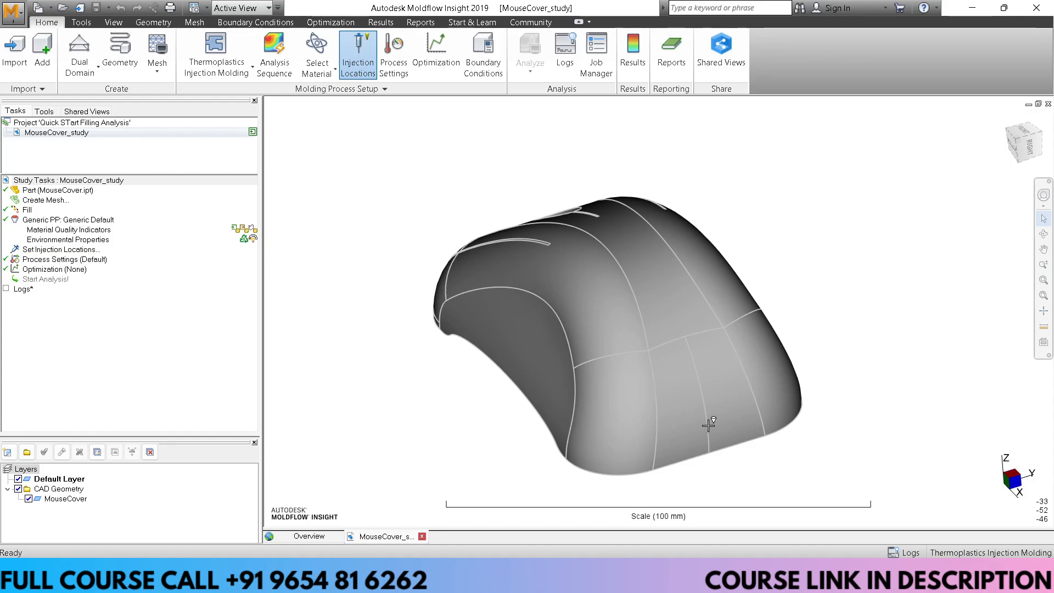
left_click(708, 426)
mouse_move(742, 453)
middle_mouse_down()
mouse_move(844, 435)
mouse_move(812, 421)
mouse_move(784, 444)
middle_mouse_up()
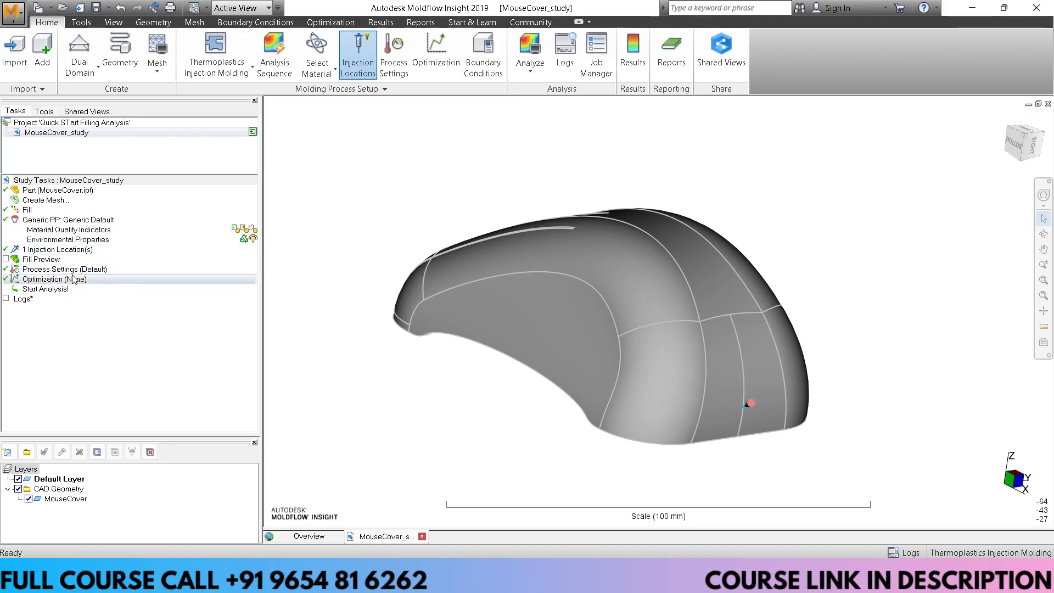
- Display the Fill Preview result and play its animation to examine how the mouse cover fills
left_click(6, 259)
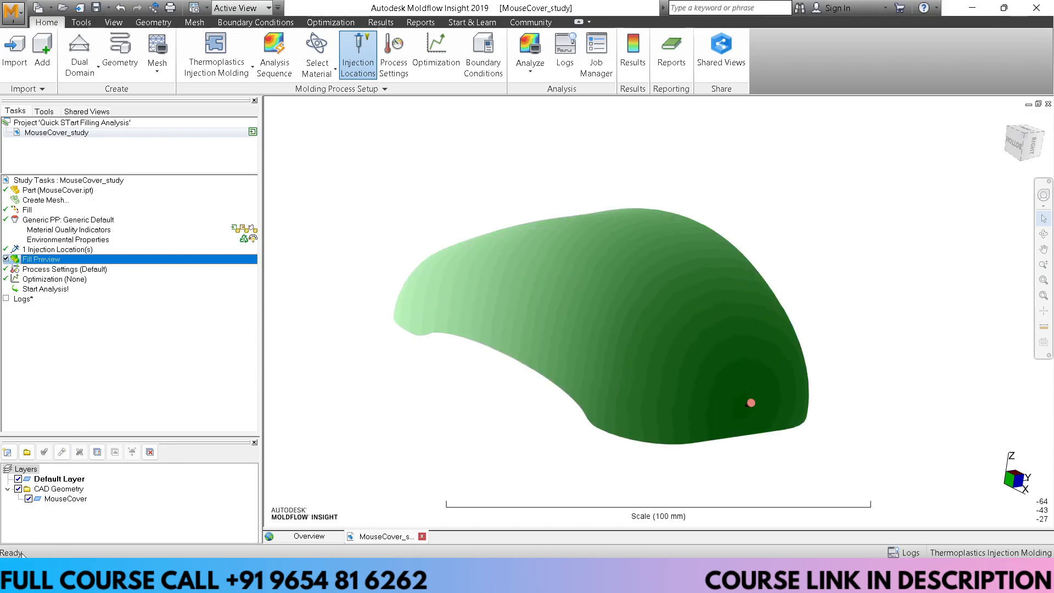
mouse_move(414, 423)
middle_mouse_down()
mouse_move(396, 435)
mouse_move(423, 417)
middle_mouse_up()
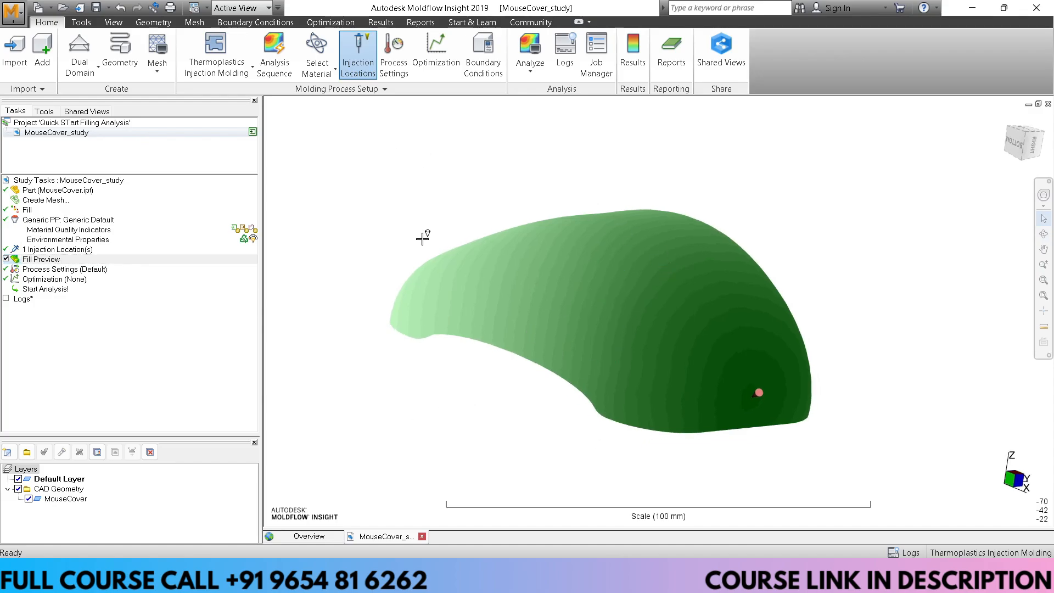
mouse_move(423, 236)
middle_mouse_down()
mouse_move(404, 261)
mouse_move(400, 231)
middle_mouse_up()
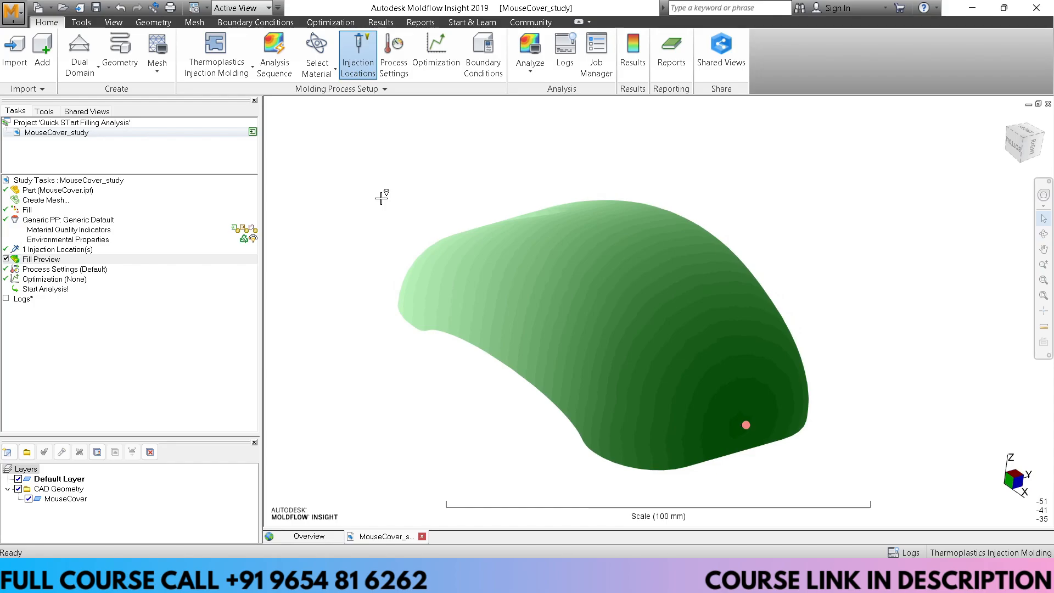
left_click(380, 23)
left_click(247, 46)
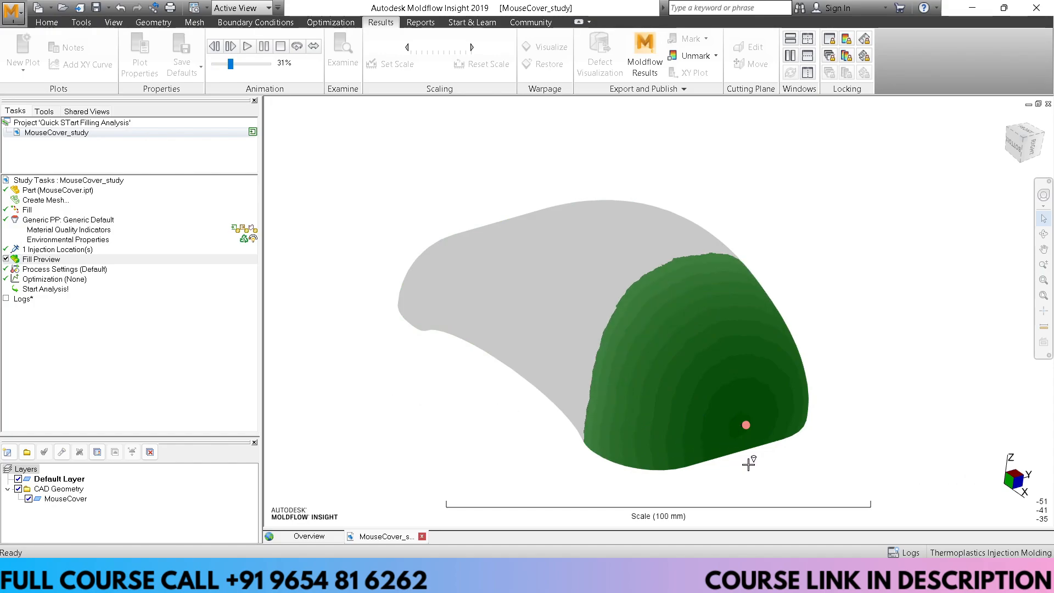
middle_click_drag(765, 459, 817, 452)
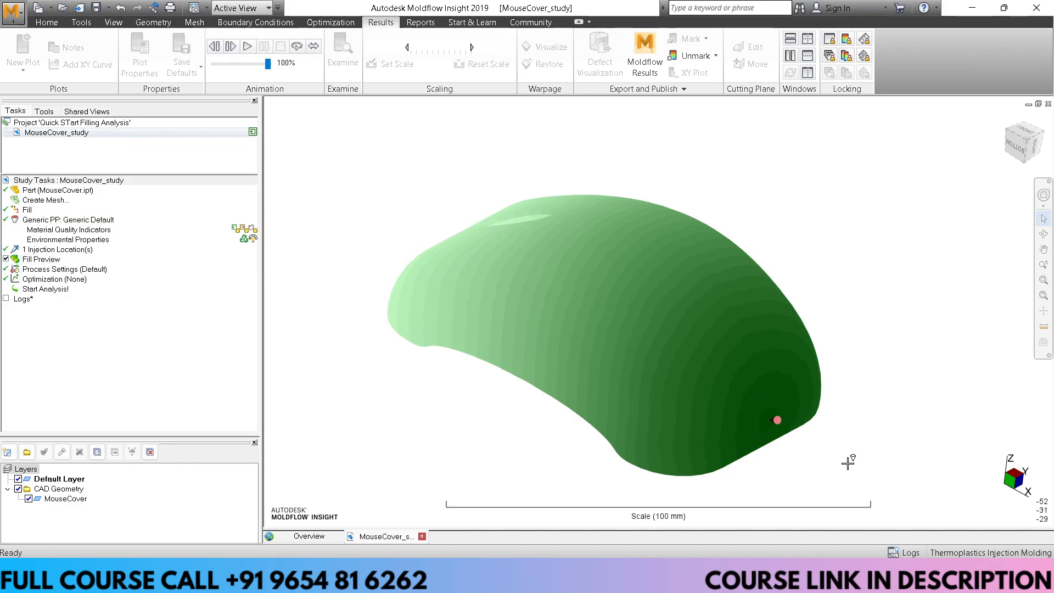
- Move the injection location sideways to the rounded rear corner of the mouse cover and replay the fill animation
middle_click_drag(812, 443, 748, 431)
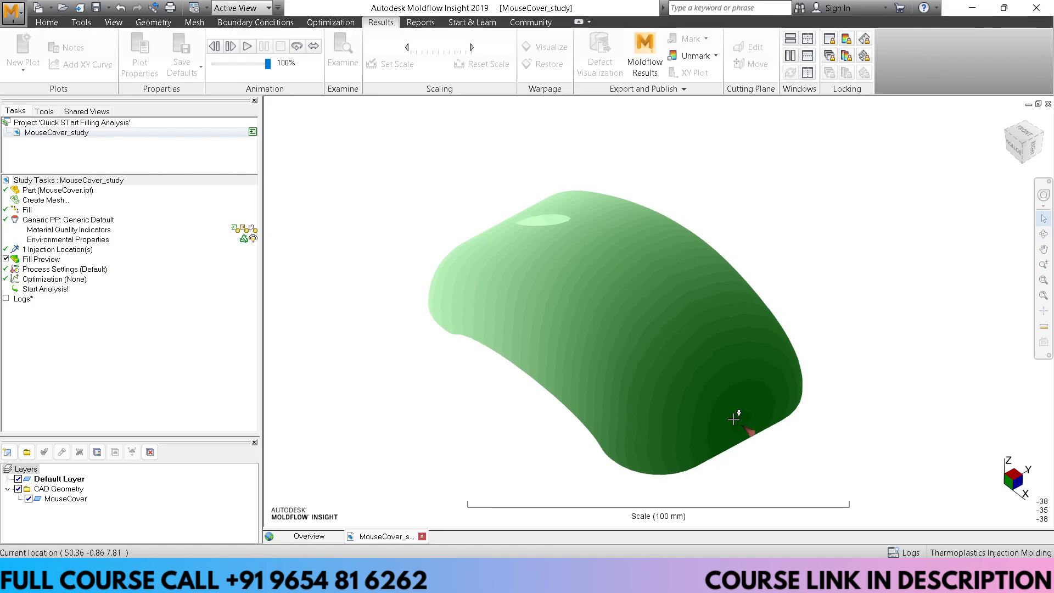
left_click(691, 418)
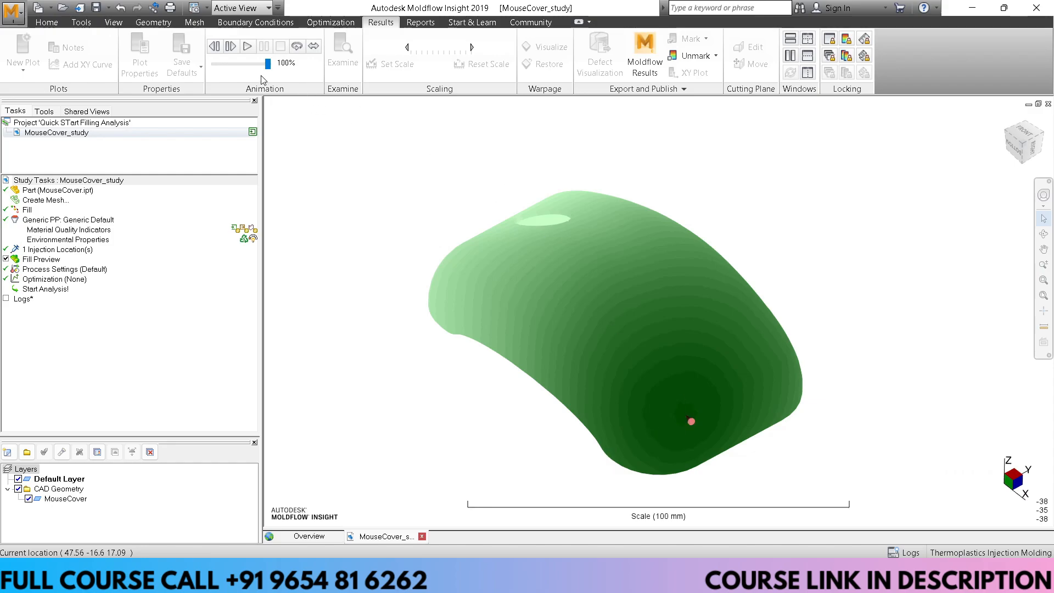
left_click(250, 47)
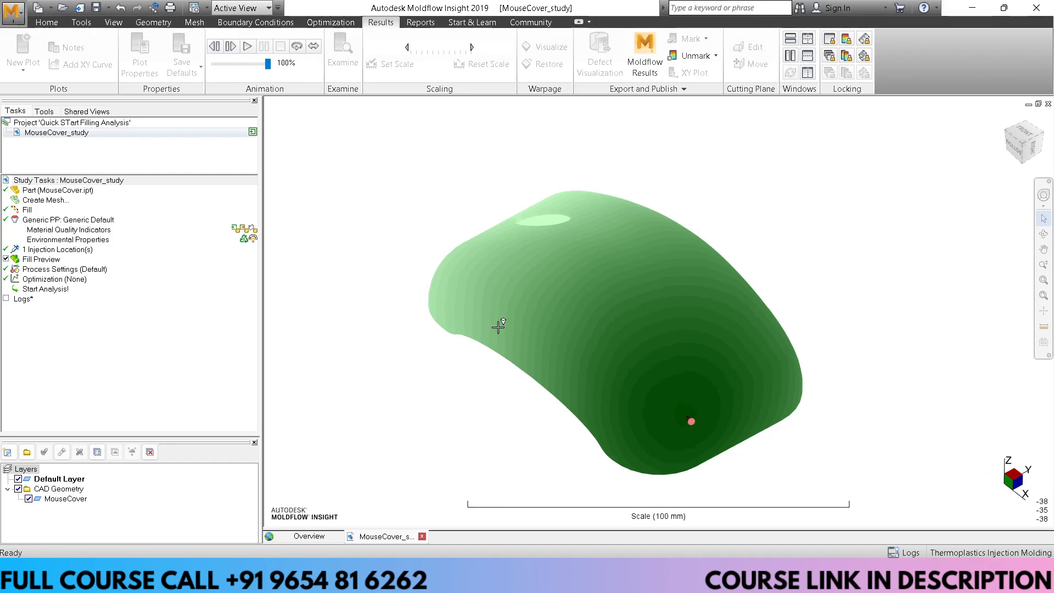
- Hide the Fill Preview result and delete the injection location at the rounded rear corner of the mouse cover
right_click(693, 421)
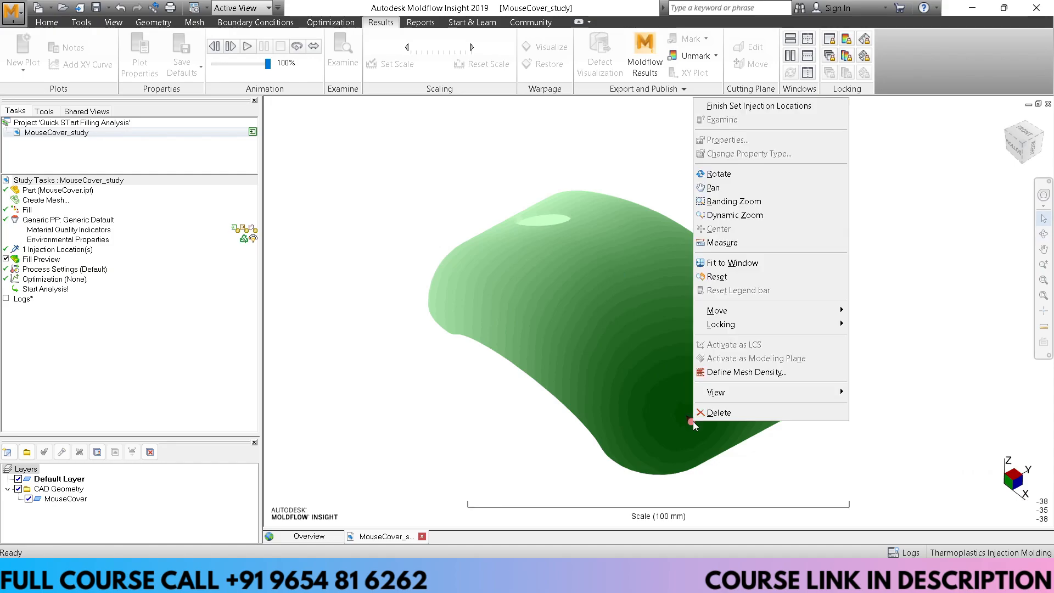
left_click(724, 409)
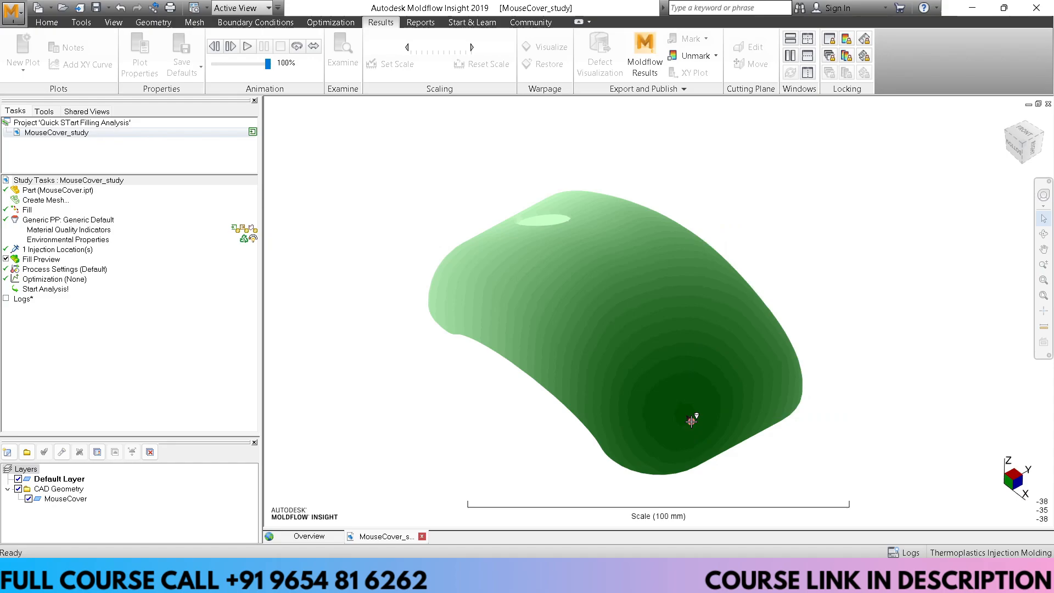
mouse_move(758, 436)
middle_mouse_down()
mouse_move(780, 348)
mouse_move(771, 438)
middle_mouse_up()
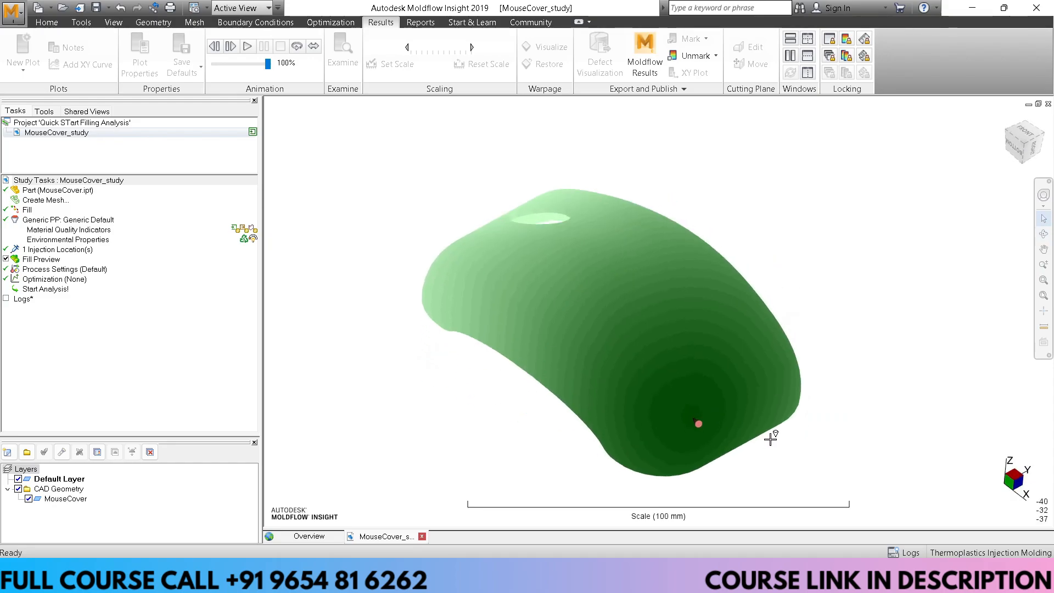
left_click(6, 259)
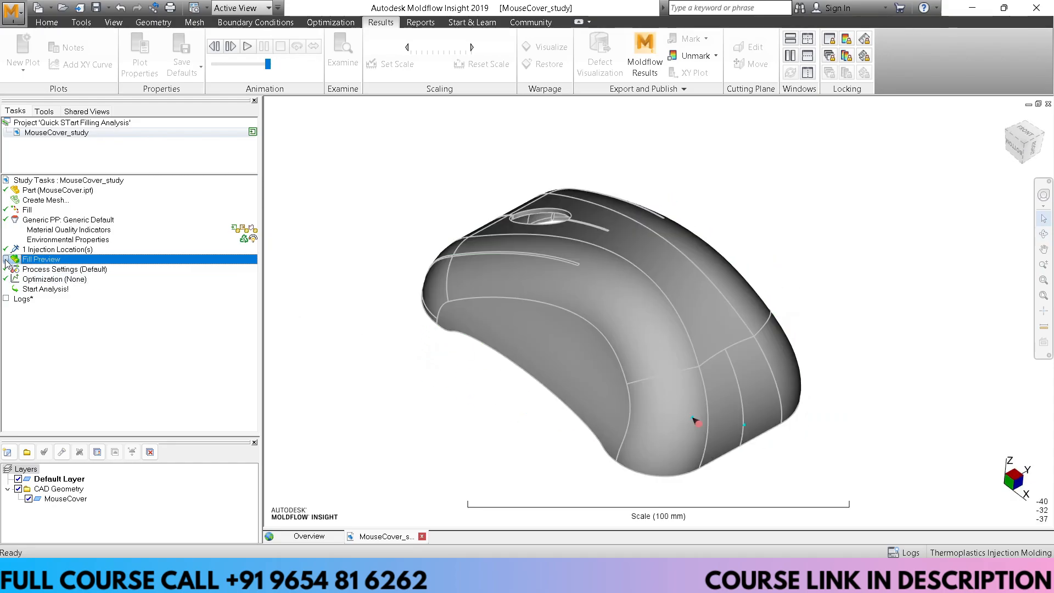
right_click(698, 418)
left_click(717, 416)
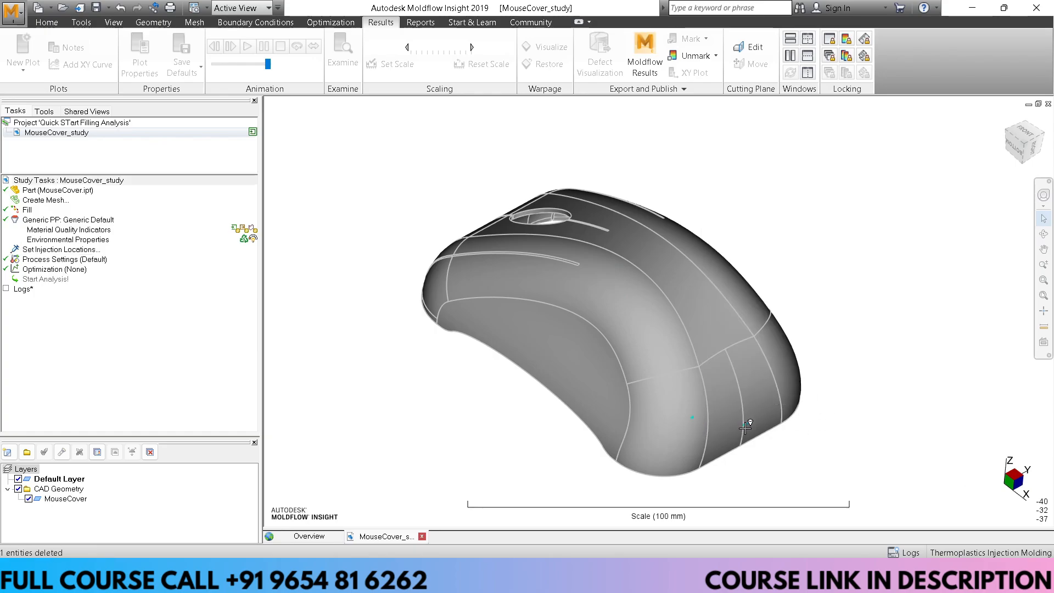
left_click(744, 425)
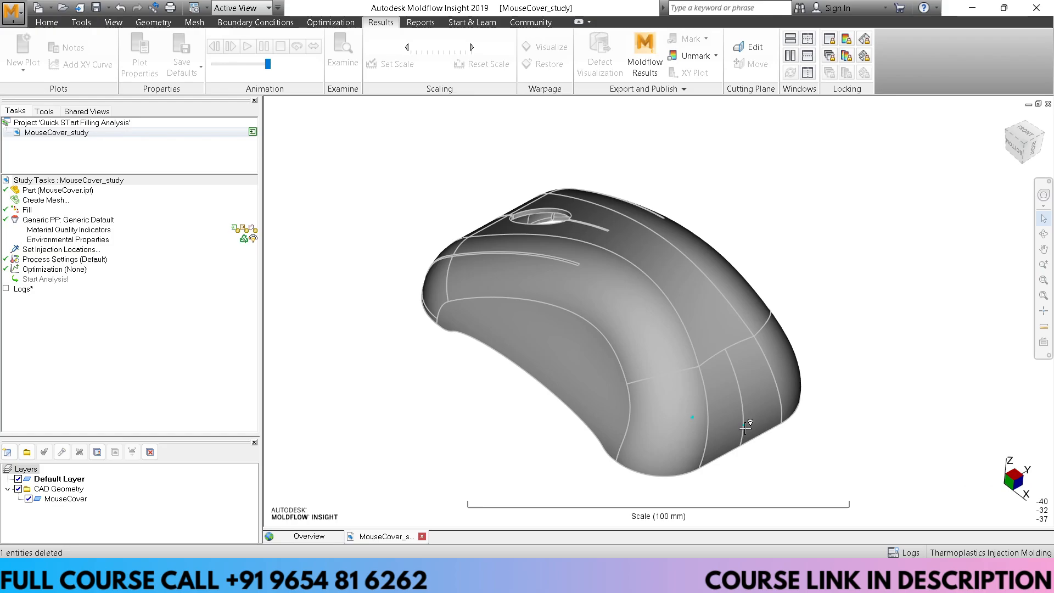
left_click(692, 417)
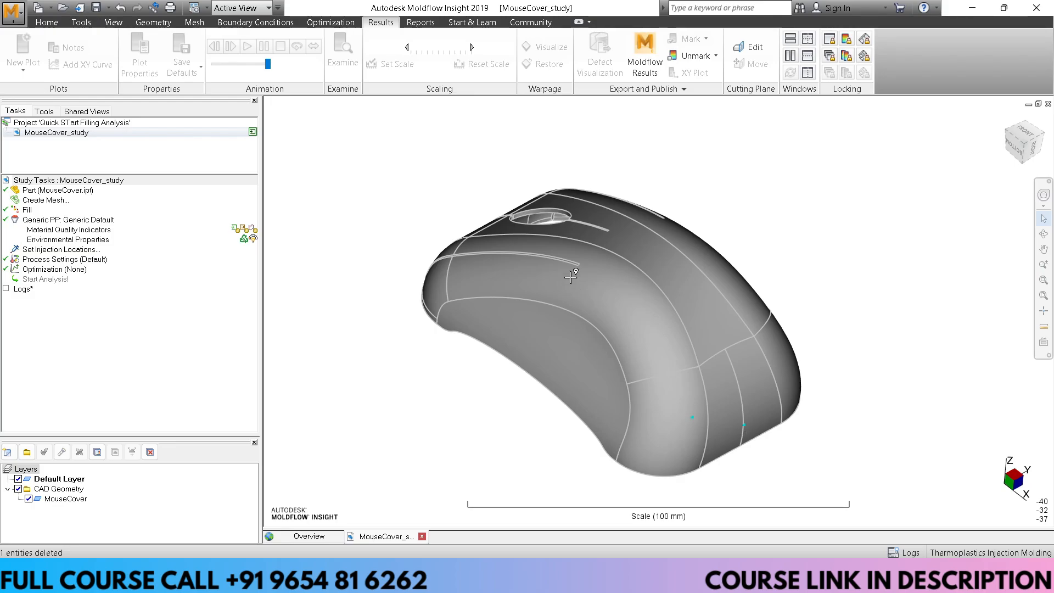
- Place an injection location at the midpoint of the bottom edge of the mouse cover's rear face and finish setting injection locations
mouse_move(764, 293)
middle_mouse_down()
mouse_move(755, 264)
mouse_move(674, 242)
mouse_move(717, 281)
middle_mouse_up()
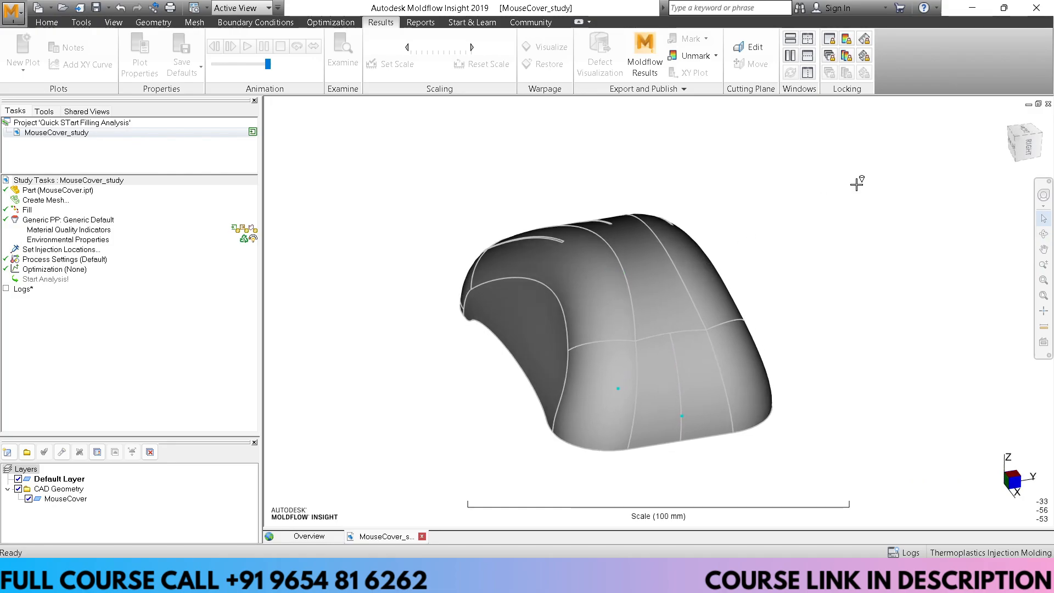
left_click(1029, 146)
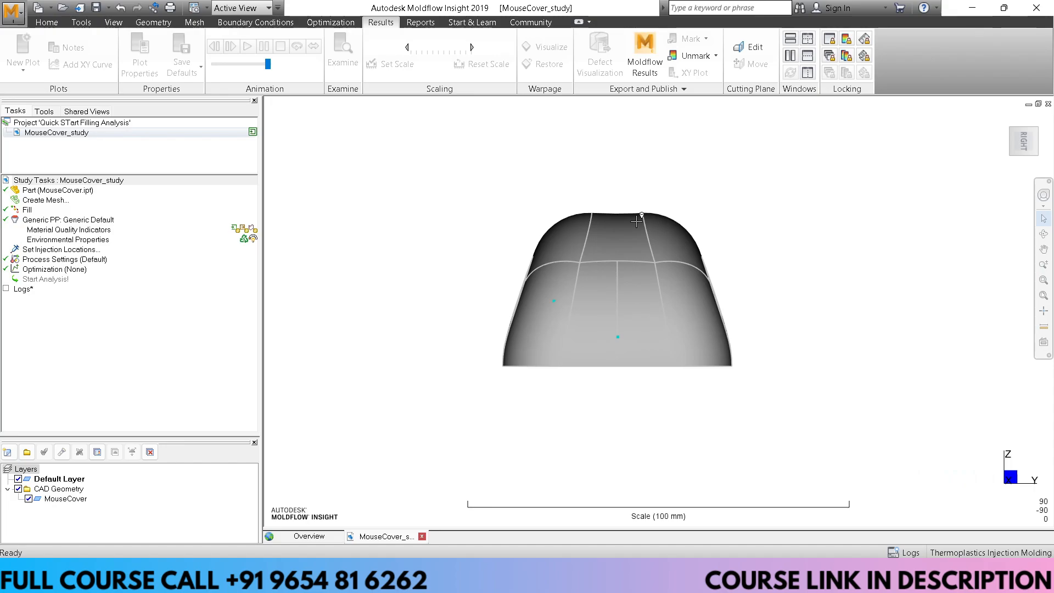
left_click(51, 24)
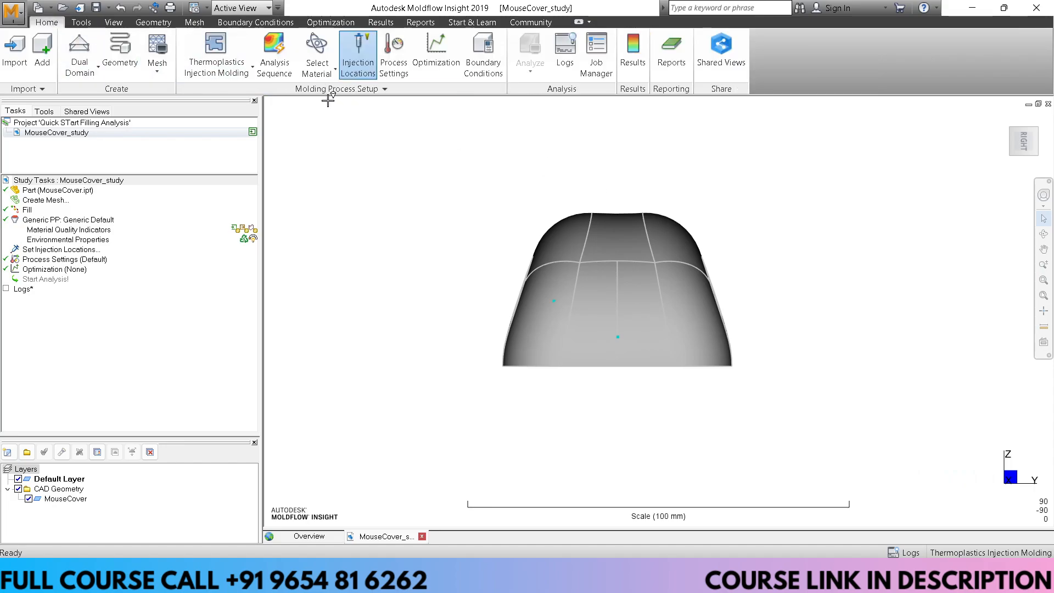
left_click(355, 61)
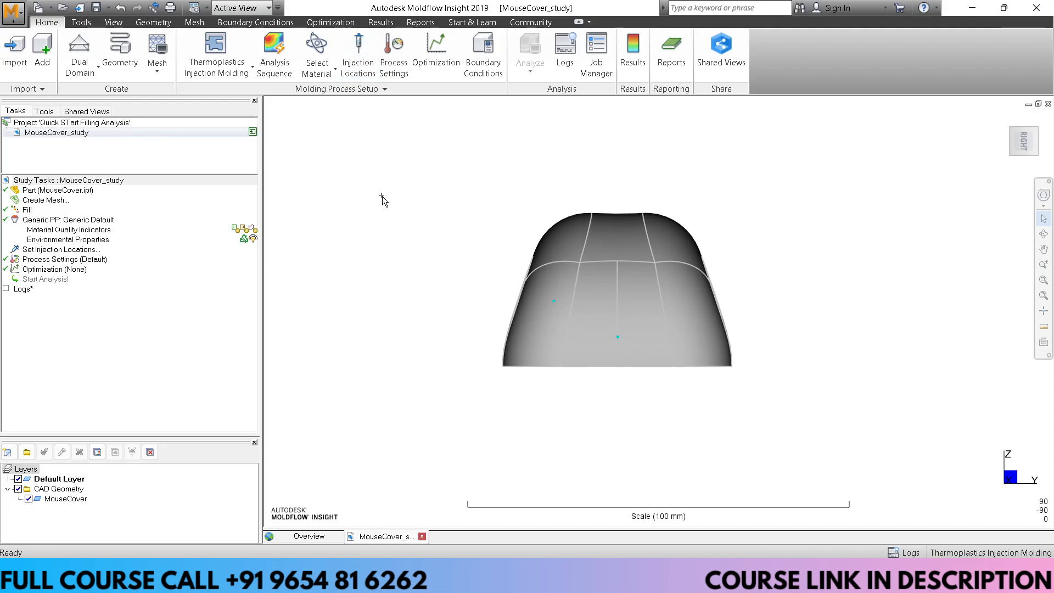
left_click(619, 367)
left_click(360, 55)
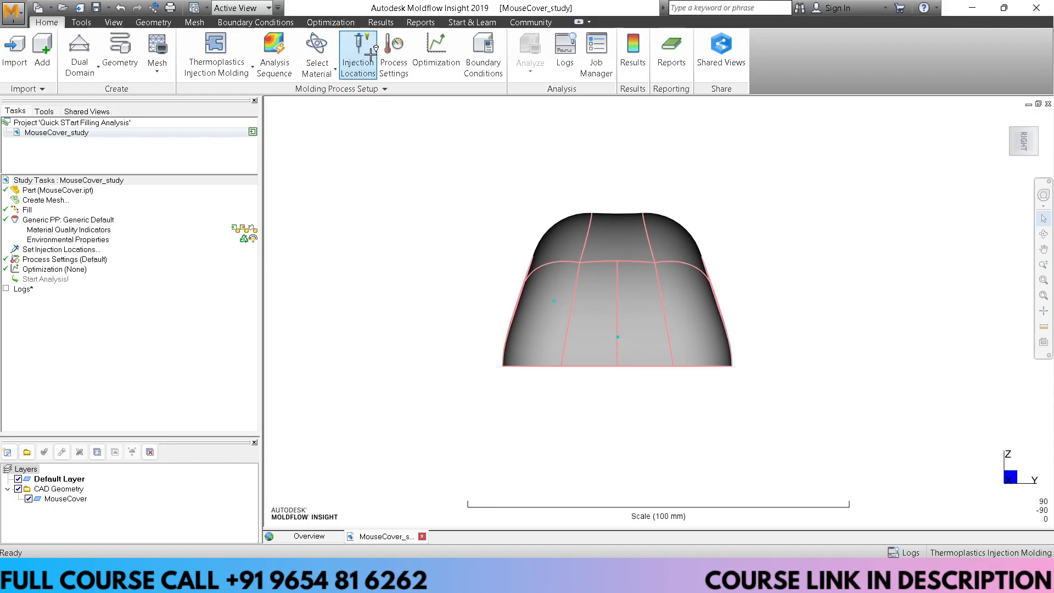
left_click(618, 366)
mouse_move(588, 408)
middle_mouse_down()
mouse_move(614, 407)
mouse_move(728, 466)
middle_mouse_up()
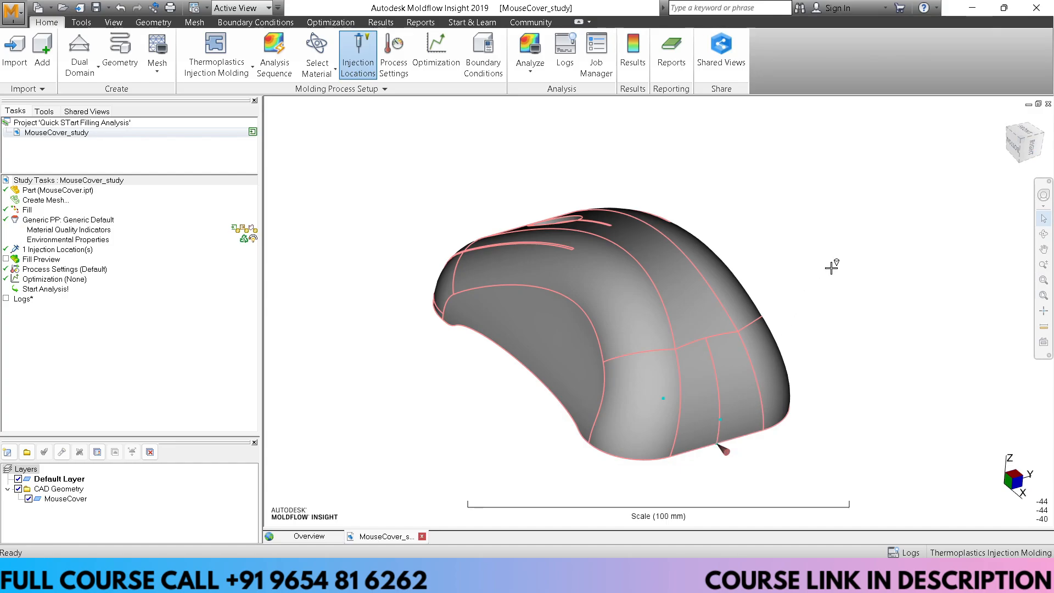
right_click(839, 227)
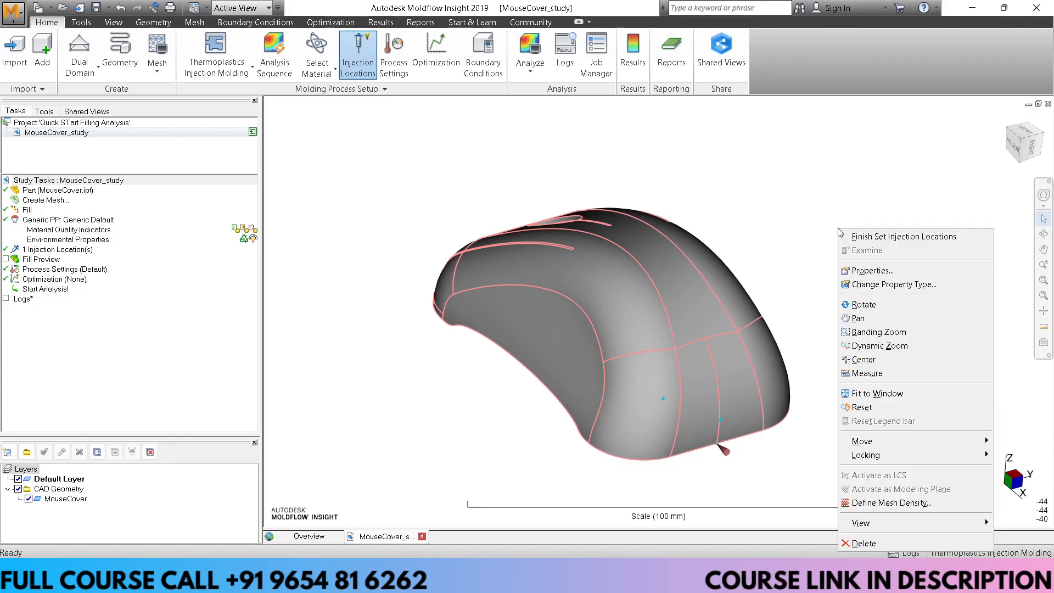
left_click(878, 237)
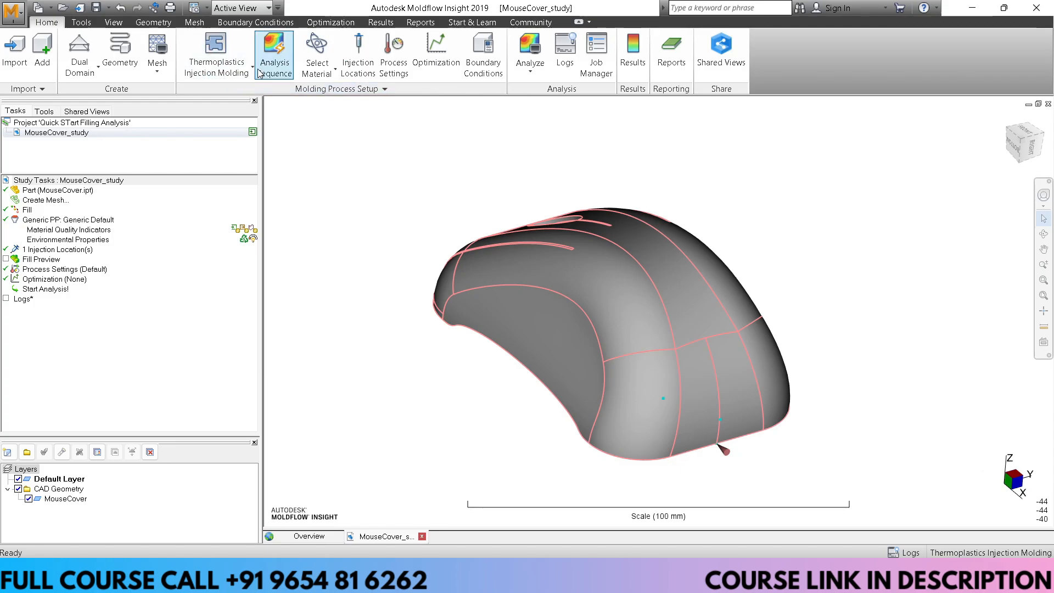
- Choose Thermoplastics Injection Molding as the molding process and review the available analysis sequences without changing the selection
left_click(220, 61)
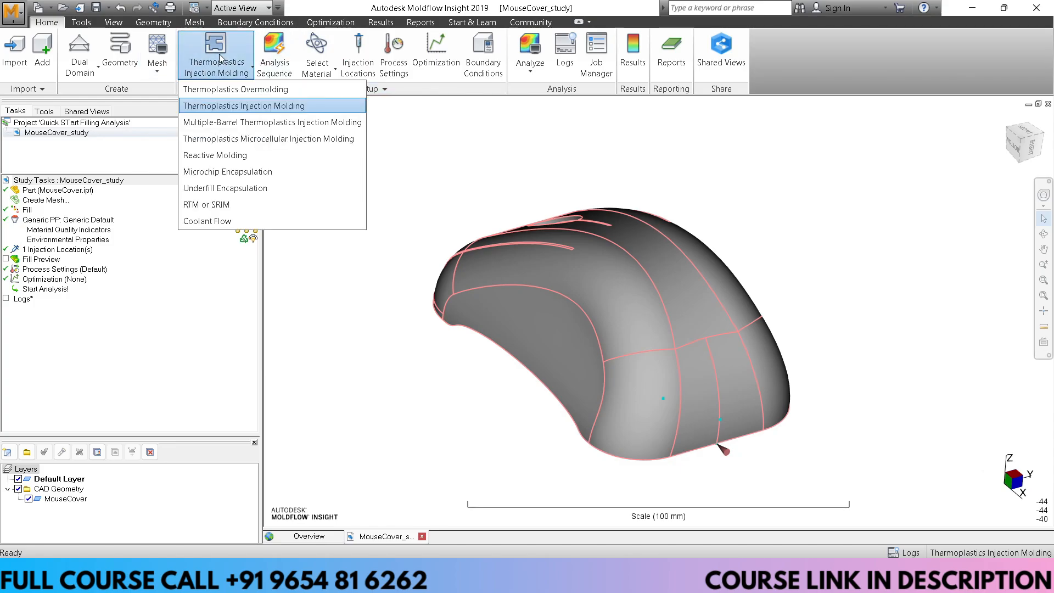
left_click(275, 106)
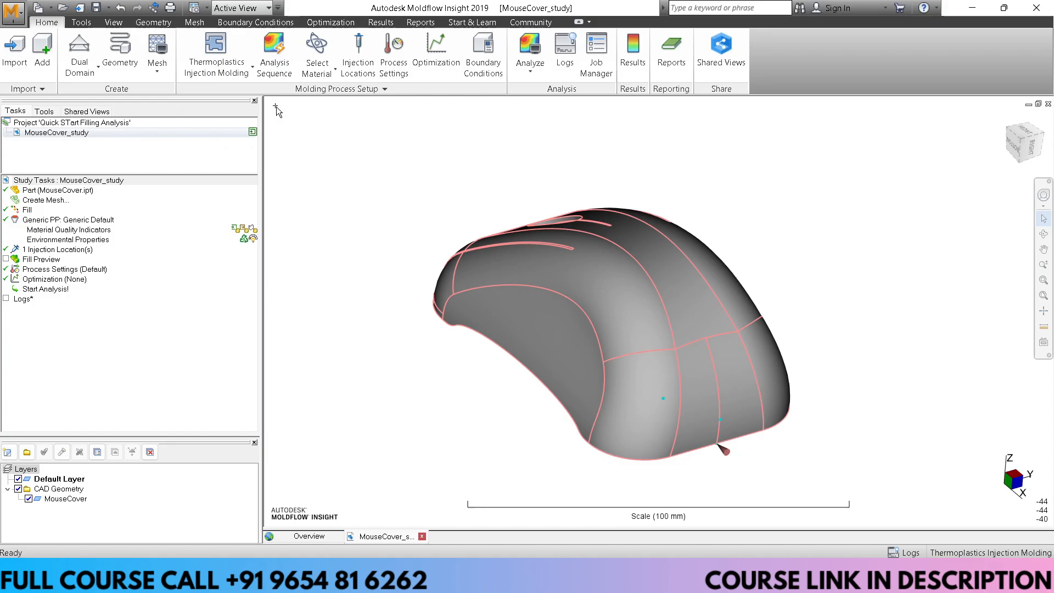
left_click(253, 70)
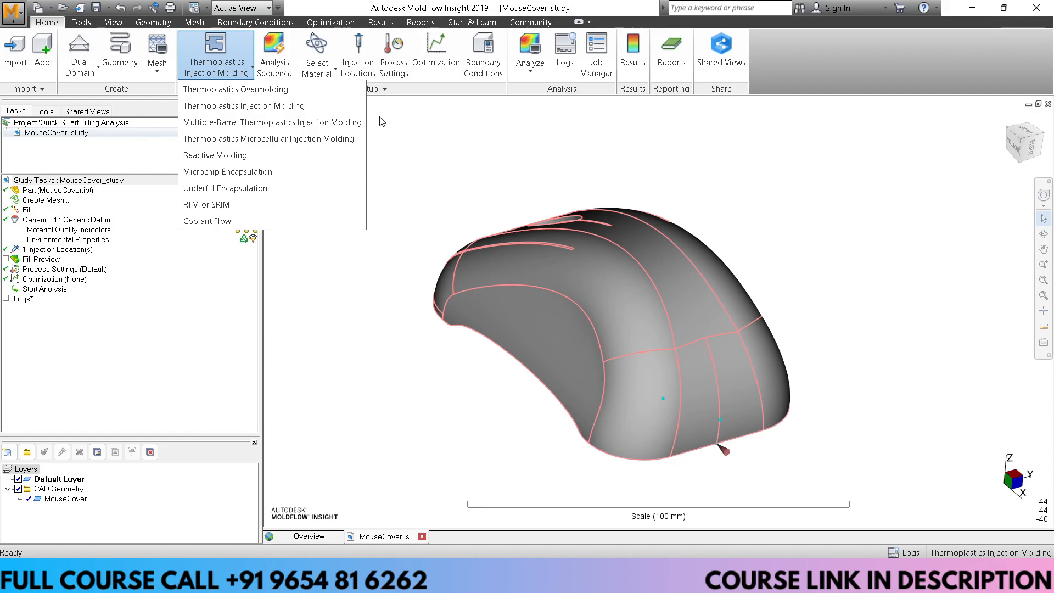
left_click(281, 108)
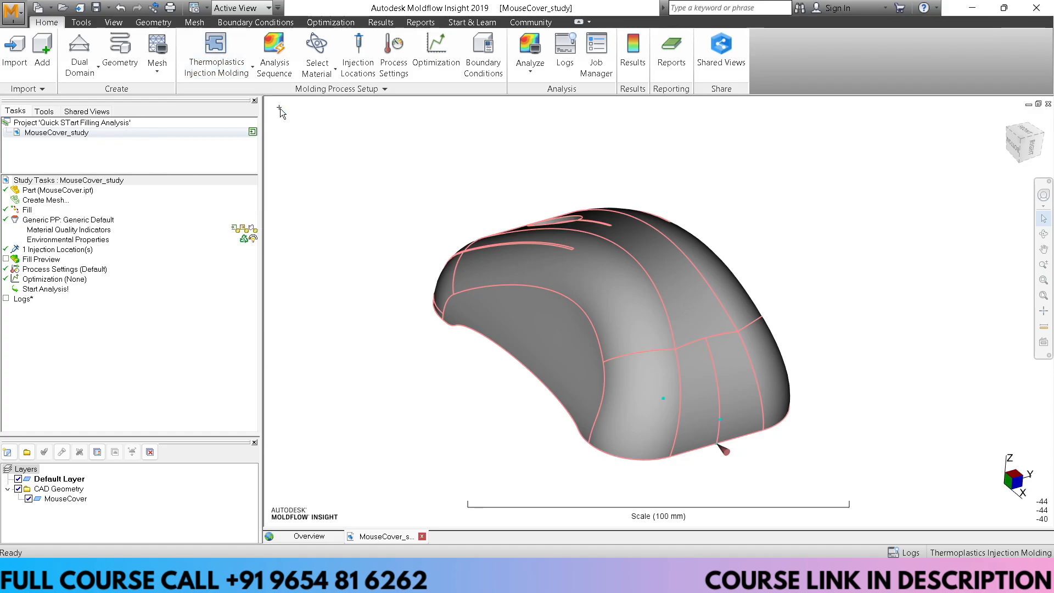
left_click(275, 49)
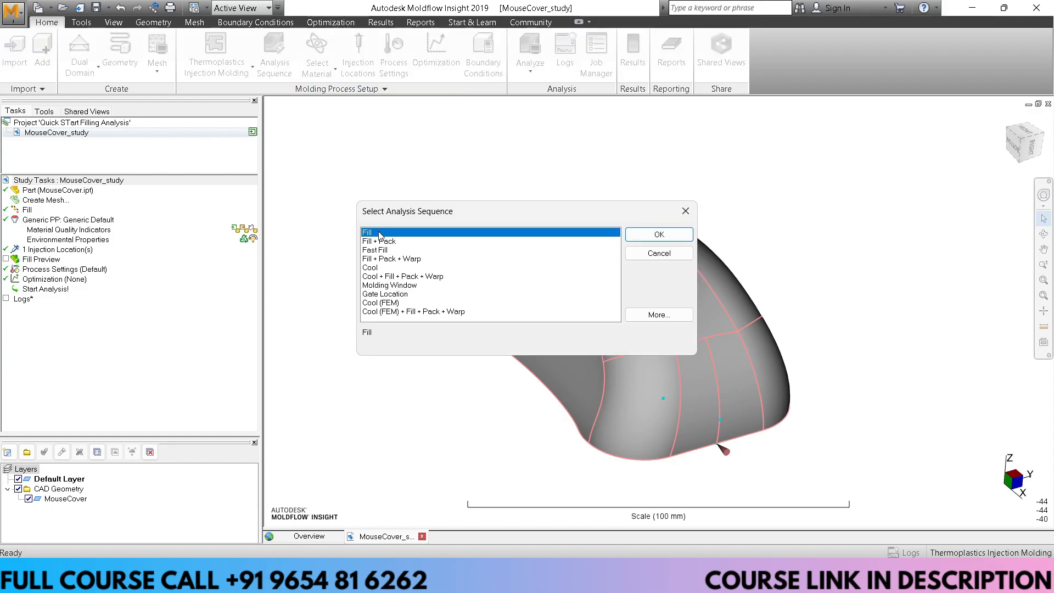
left_click(660, 254)
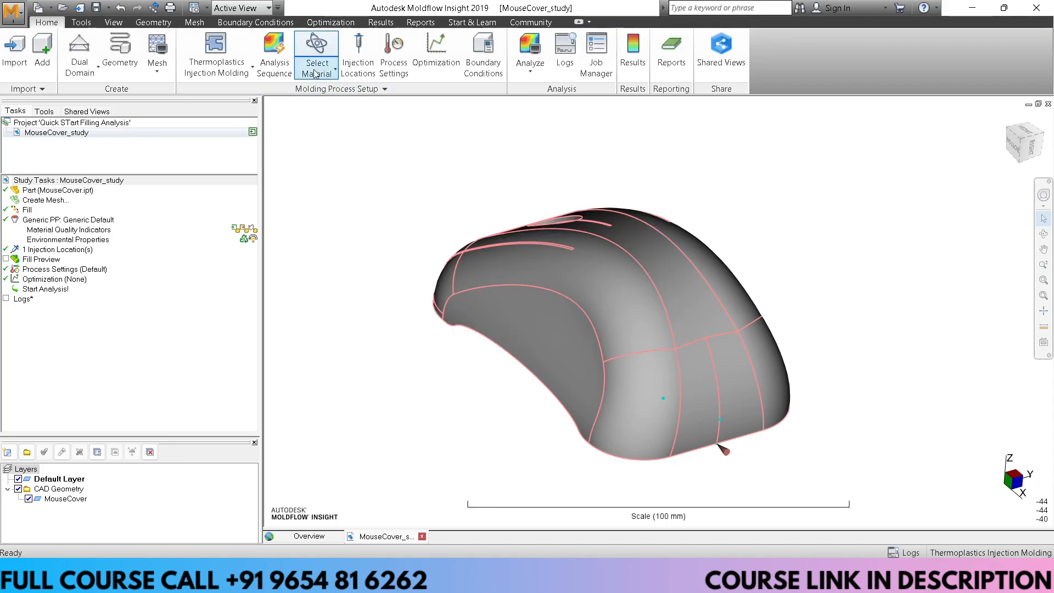
- Assign the material Training ABS 01 Unfilled VI(240)0053 from the manufacturer Training Materials to the study
left_click(308, 49)
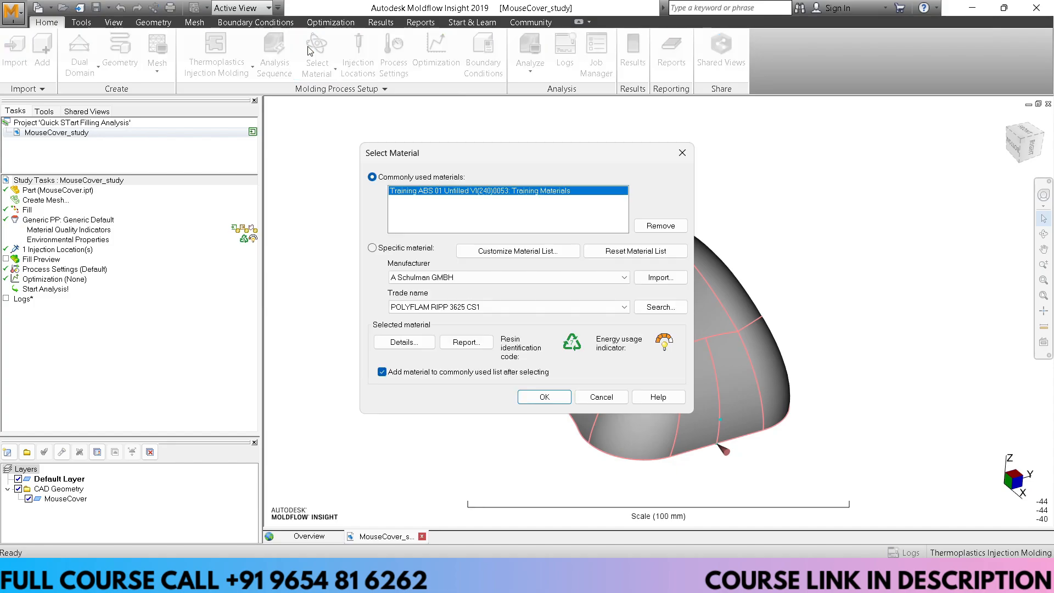
left_click(424, 278)
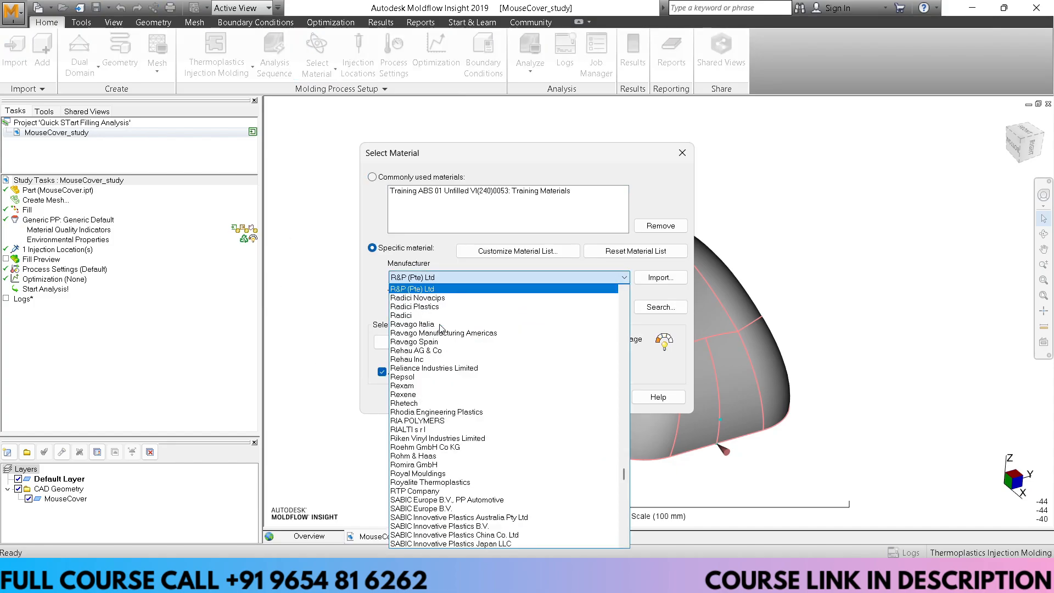
key("t")
scroll(472, 419, "down", 18)
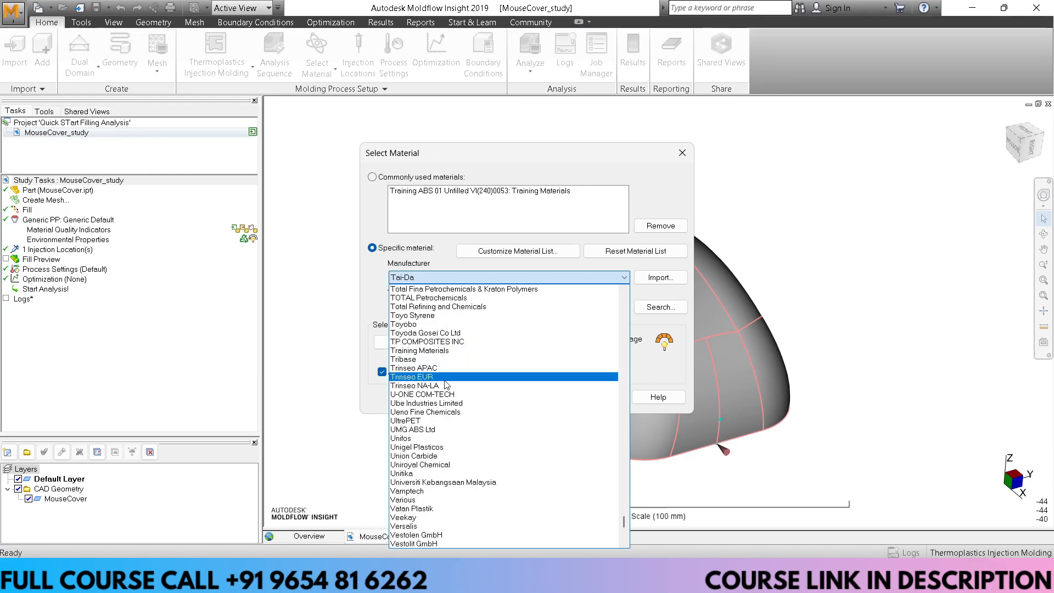
left_click(439, 351)
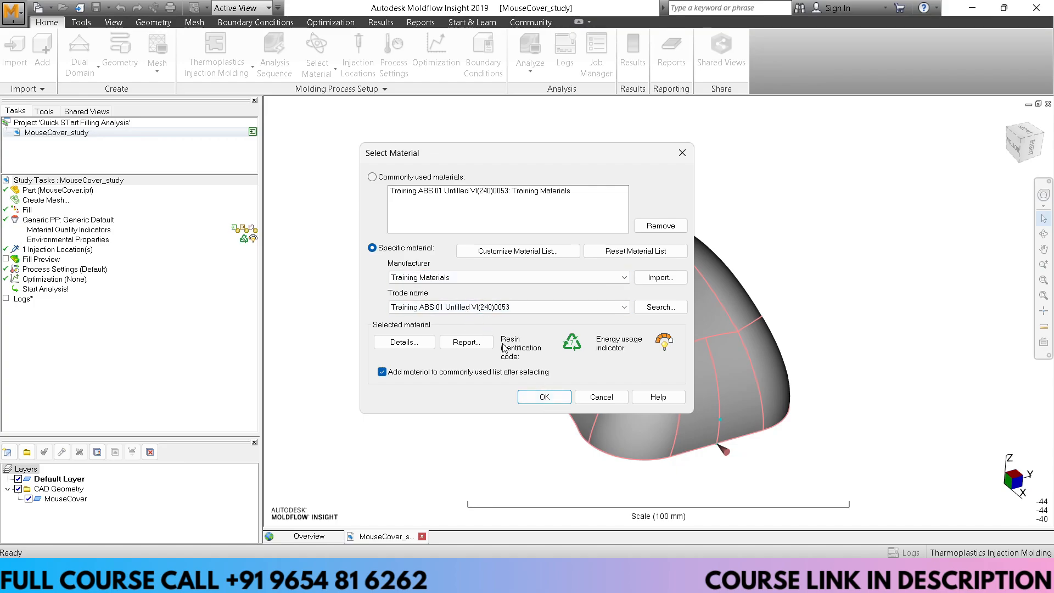
left_click(544, 397)
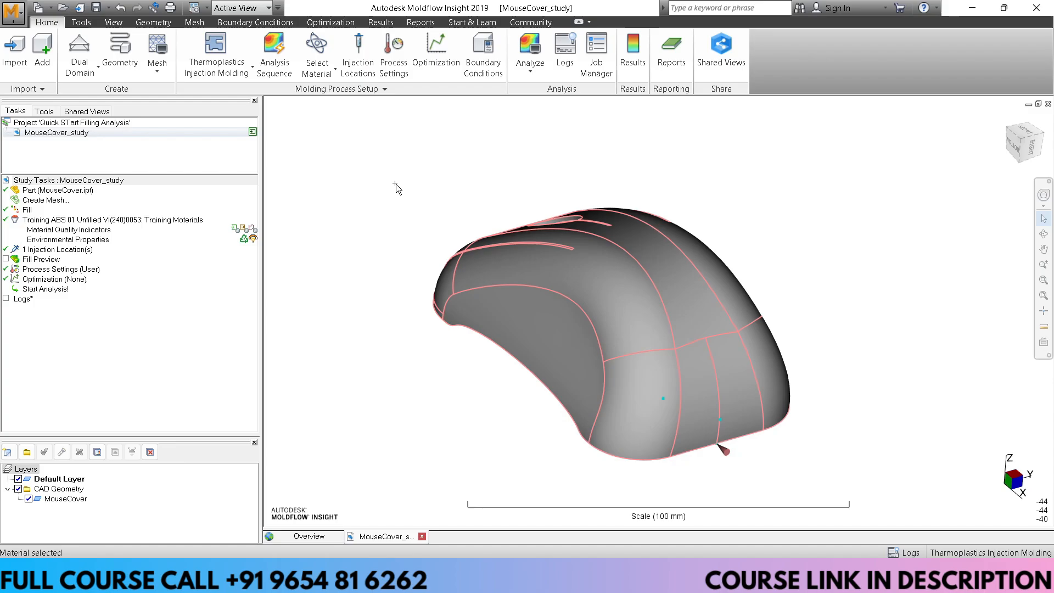
- Review the fill process settings, their advanced options and the Dual Domain solver parameters without changing anything
left_click(393, 55)
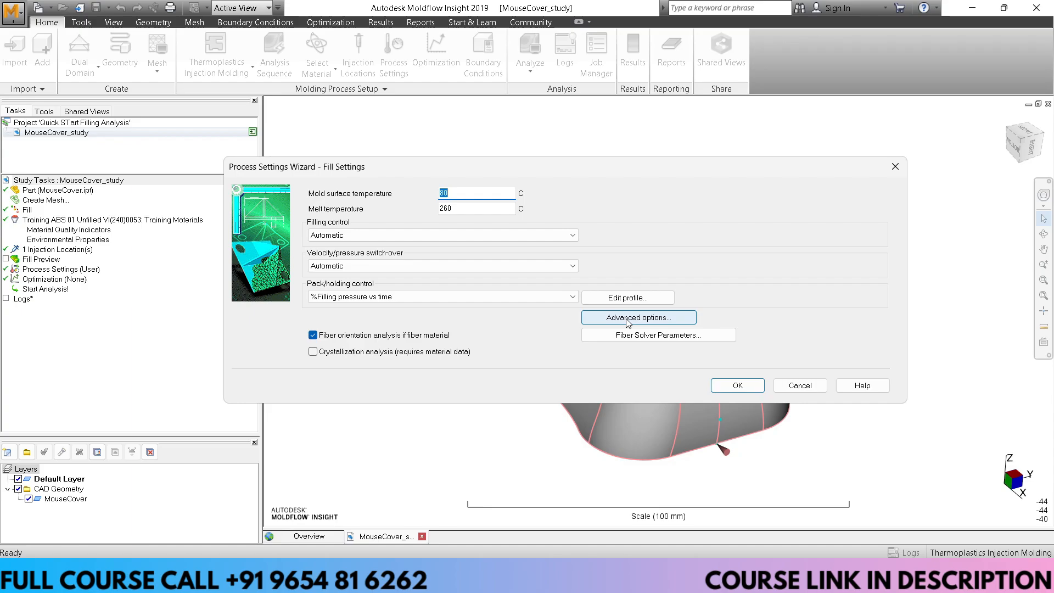
left_click(628, 320)
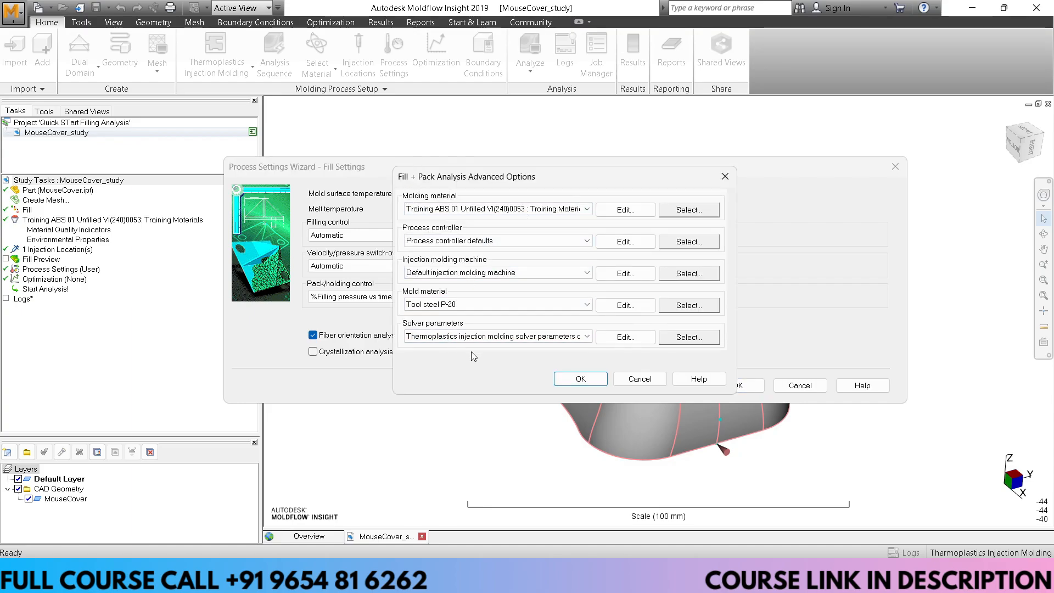
left_click(640, 341)
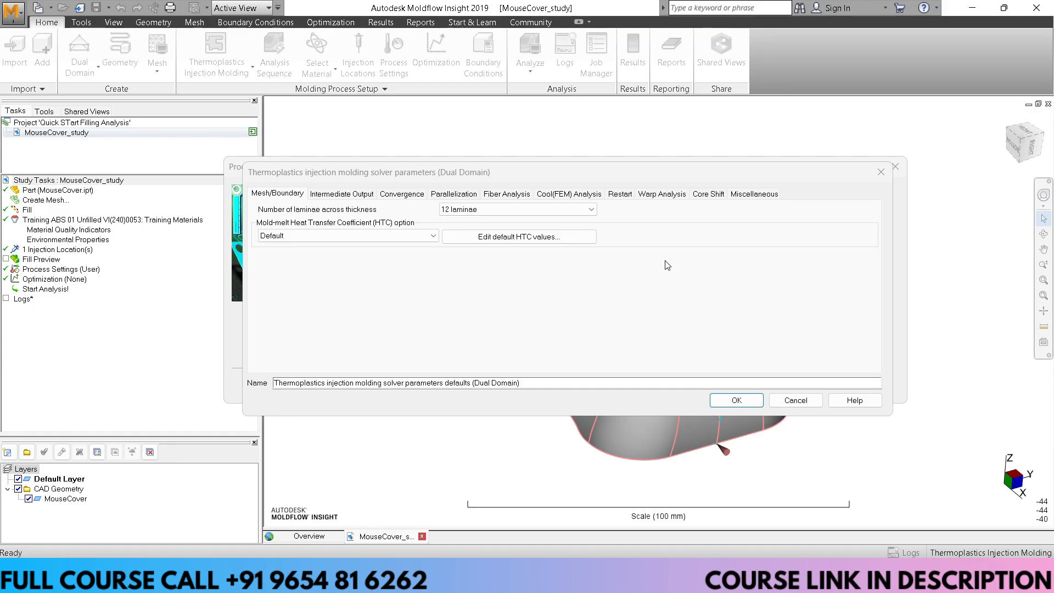
left_click(796, 399)
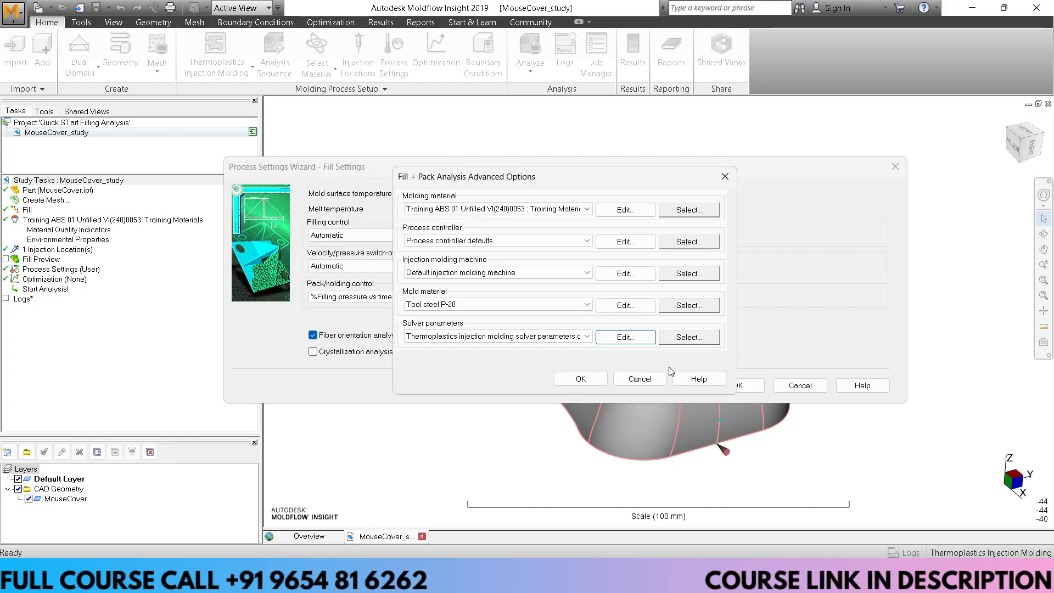
left_click(639, 379)
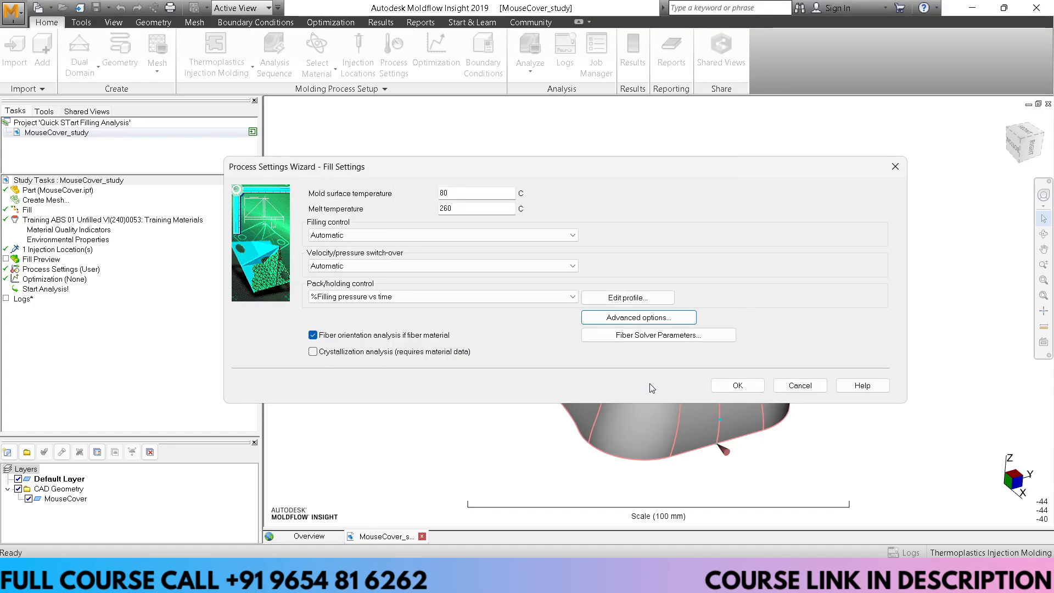
left_click(800, 386)
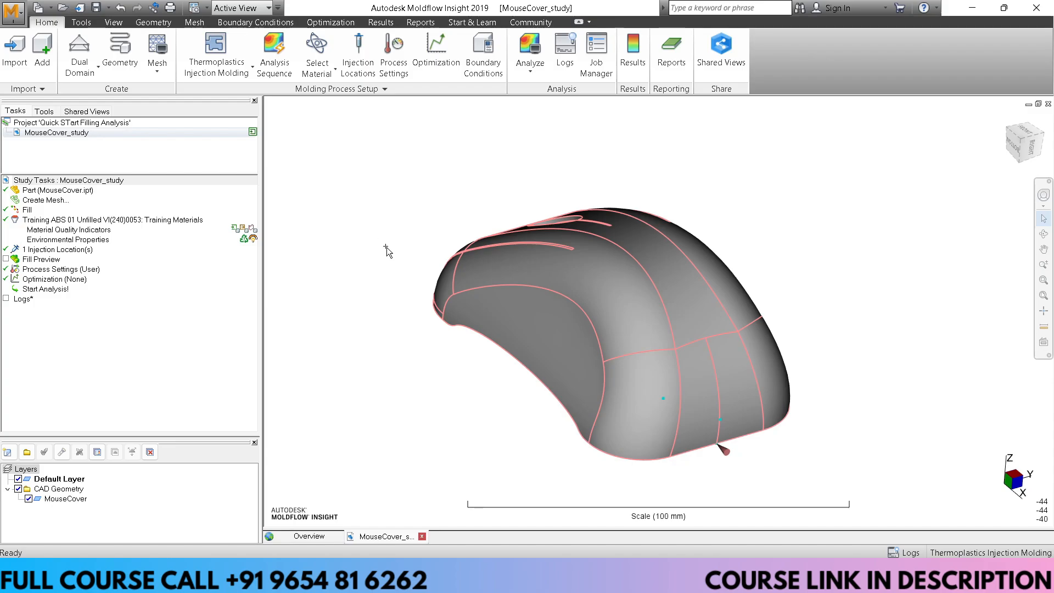
- Set the automatic CAD edge-length sizing for mesh generation to a scale factor of 2
middle_click_drag(387, 247, 390, 261)
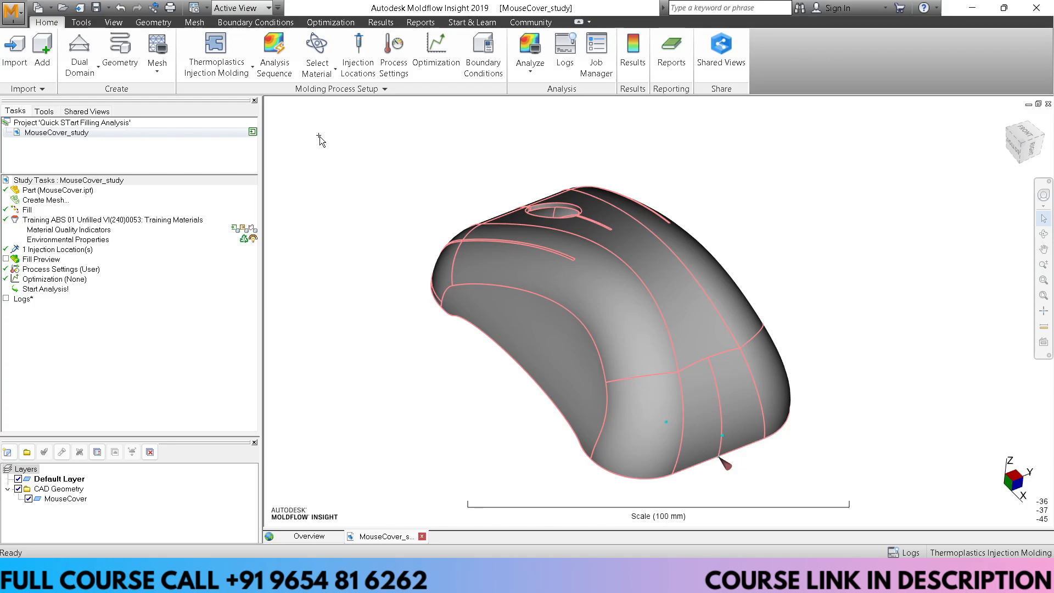
left_click(194, 22)
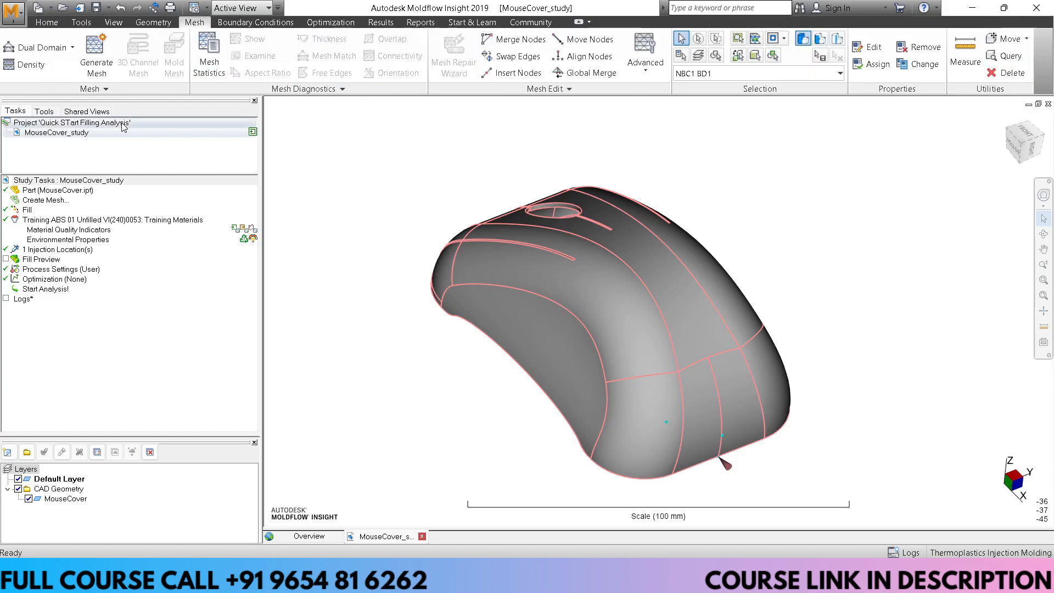
left_click(96, 64)
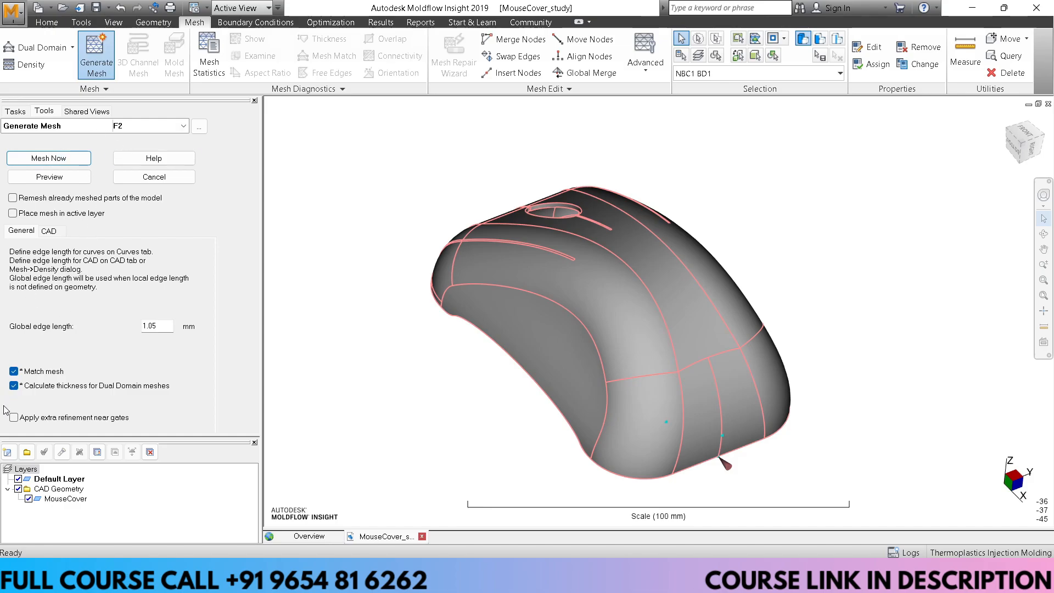
left_click(52, 232)
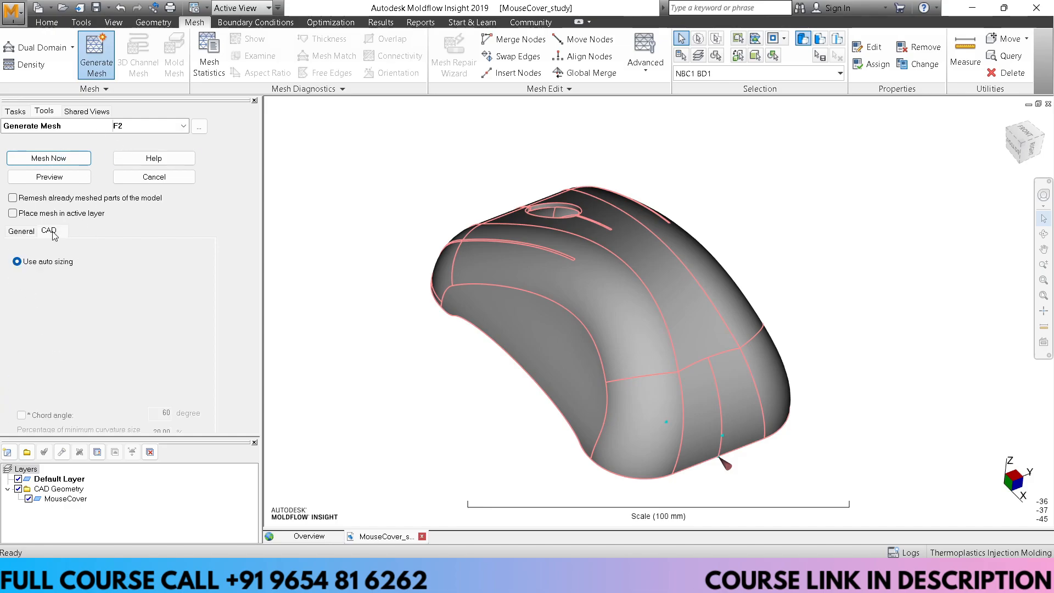
double_click(168, 328)
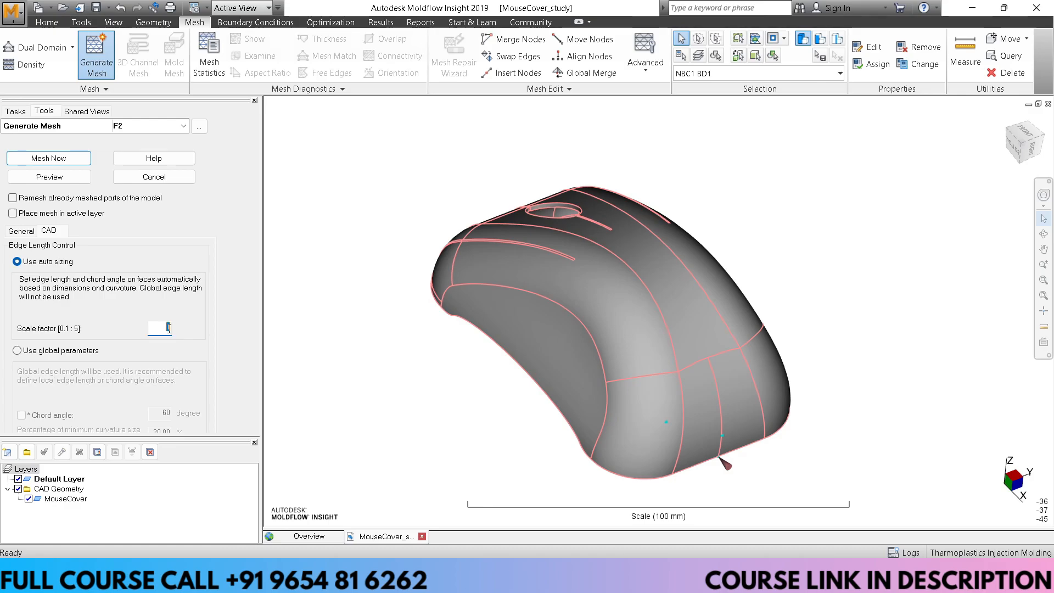
type("2")
- Launch a full analysis of the mouse cover study and display the logs to follow the meshing progress
left_click(48, 23)
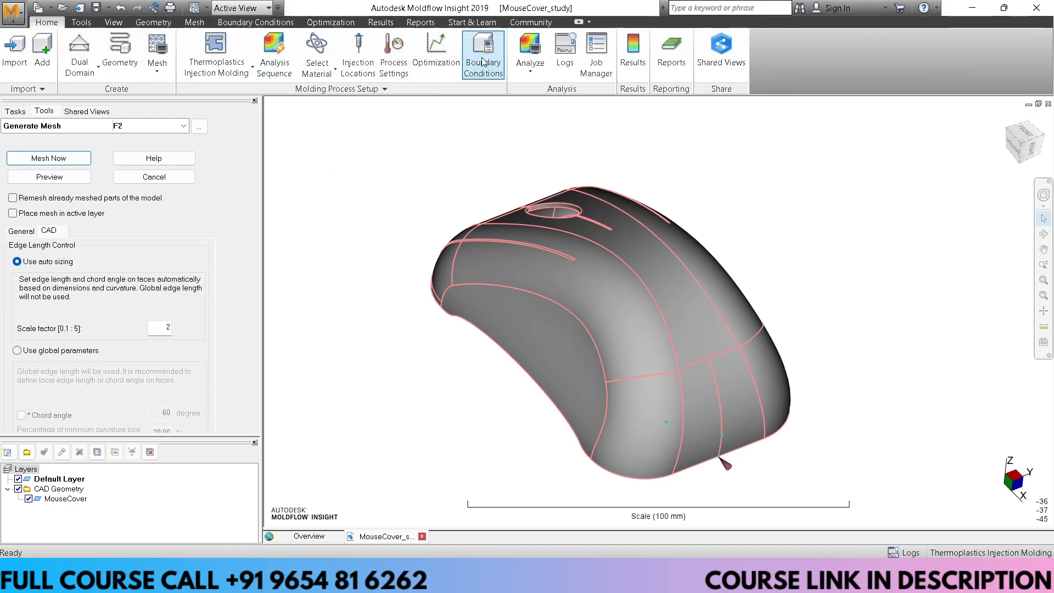
left_click(532, 52)
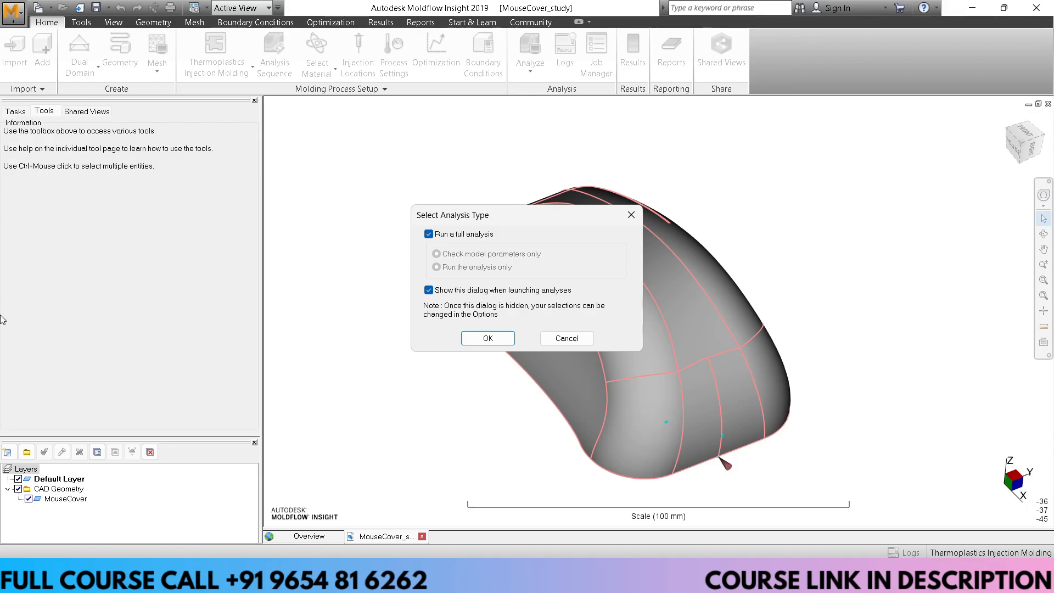
left_click(471, 339)
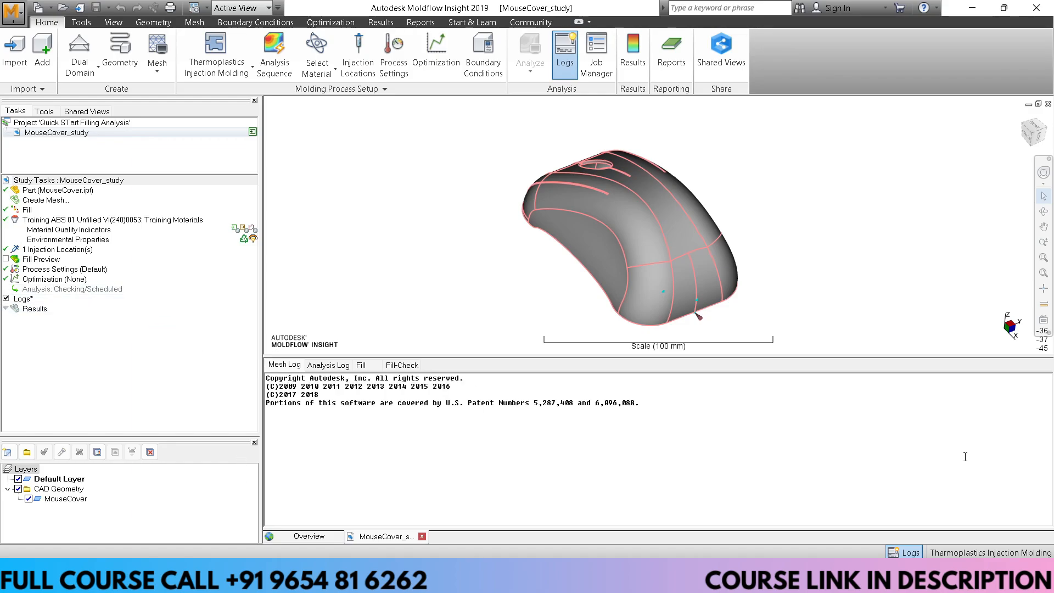
left_click(903, 553)
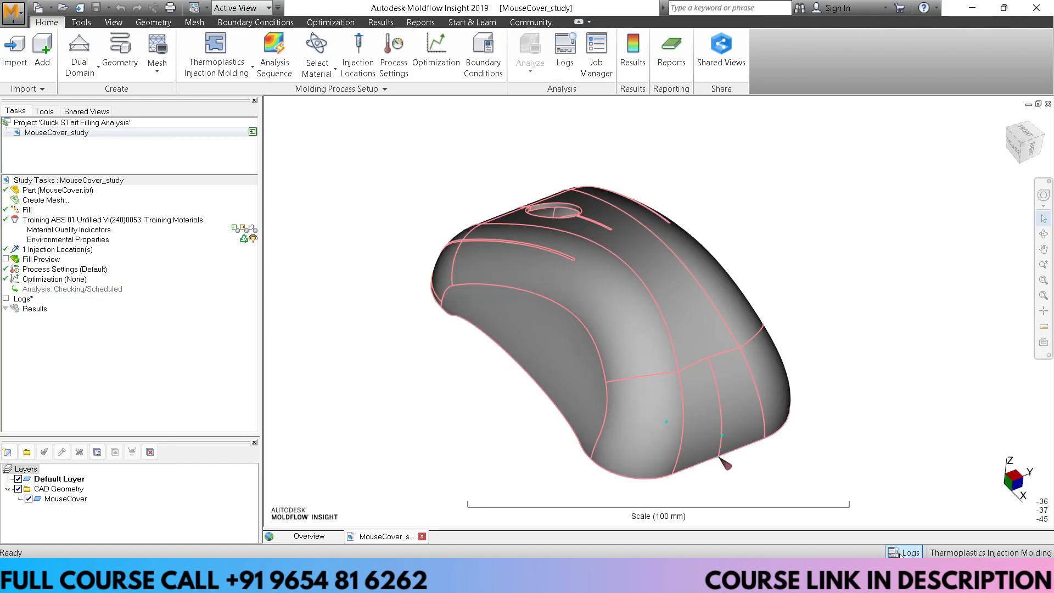
left_click(903, 553)
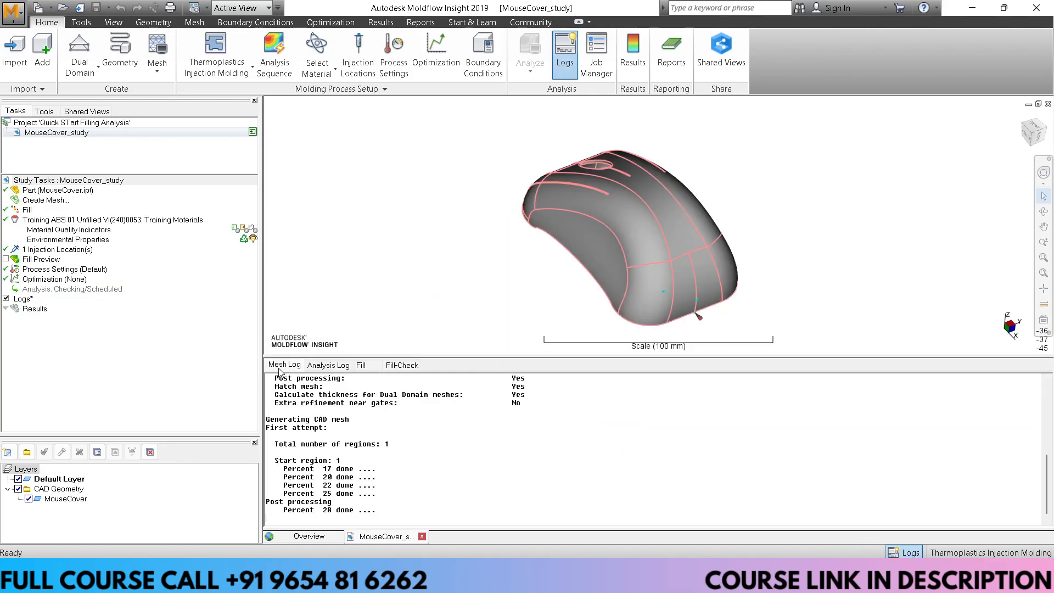
- Follow the analysis and fill logs while the study is being solved and acknowledge the analysis completion message
left_click(337, 370)
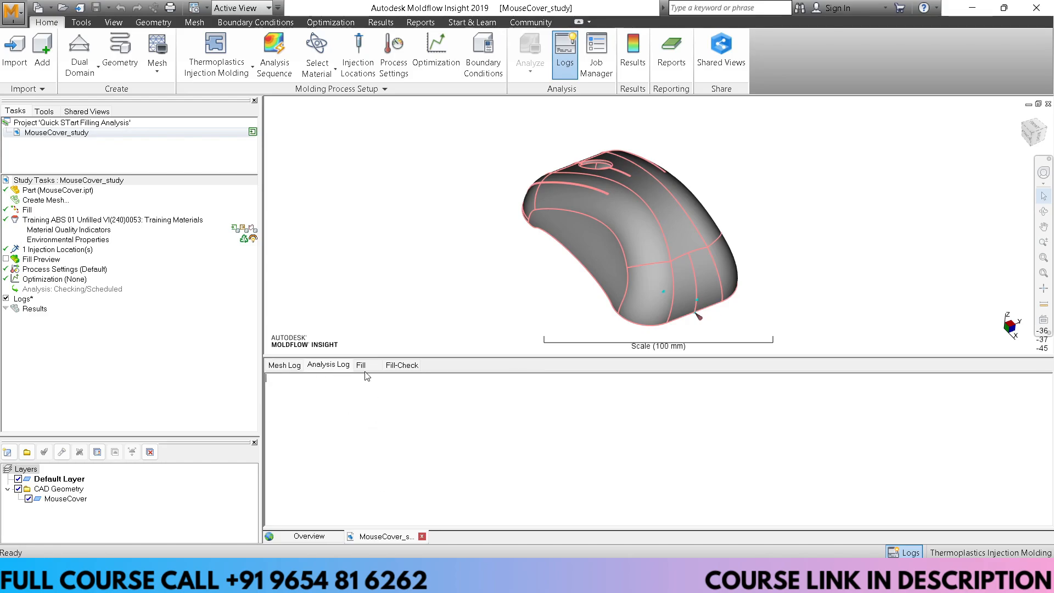
left_click(363, 367)
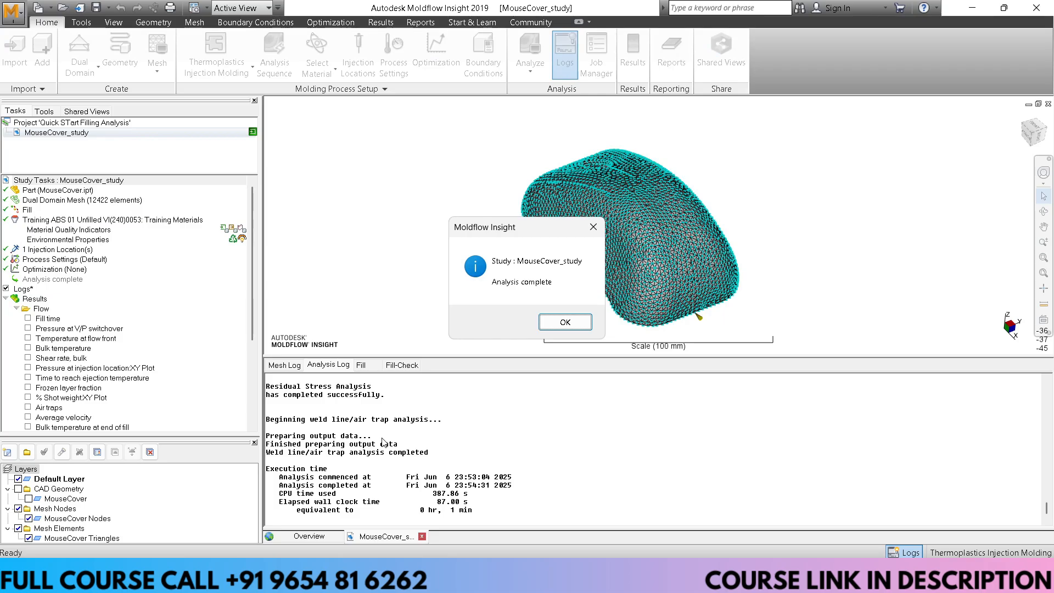
left_click(565, 323)
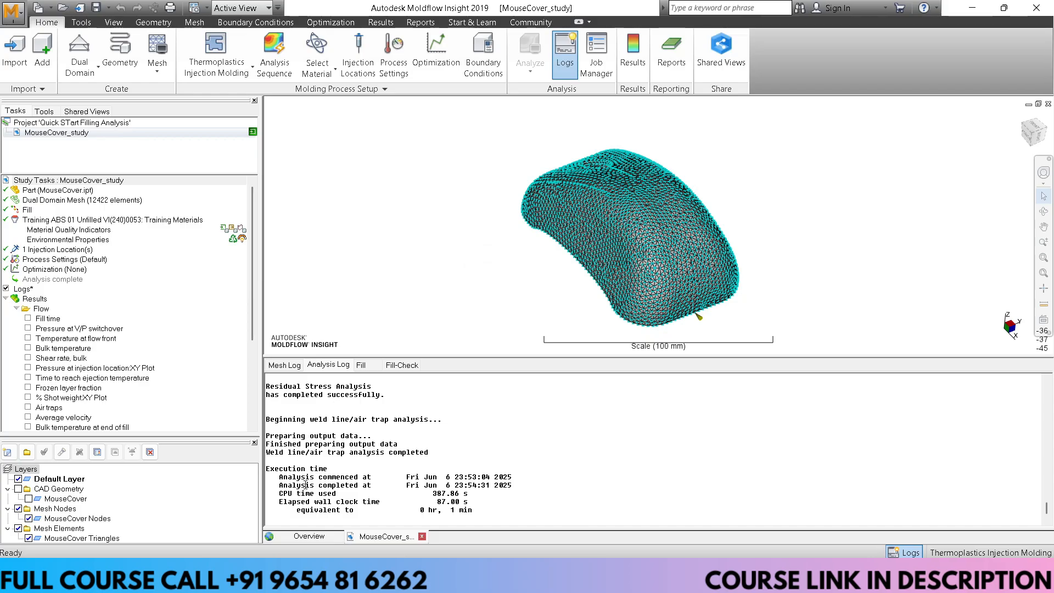
- Check the execution times at the end of the analysis log and look through the fill and mesh logs
left_click(477, 510)
left_click(363, 365)
left_click(322, 365)
left_click(291, 366)
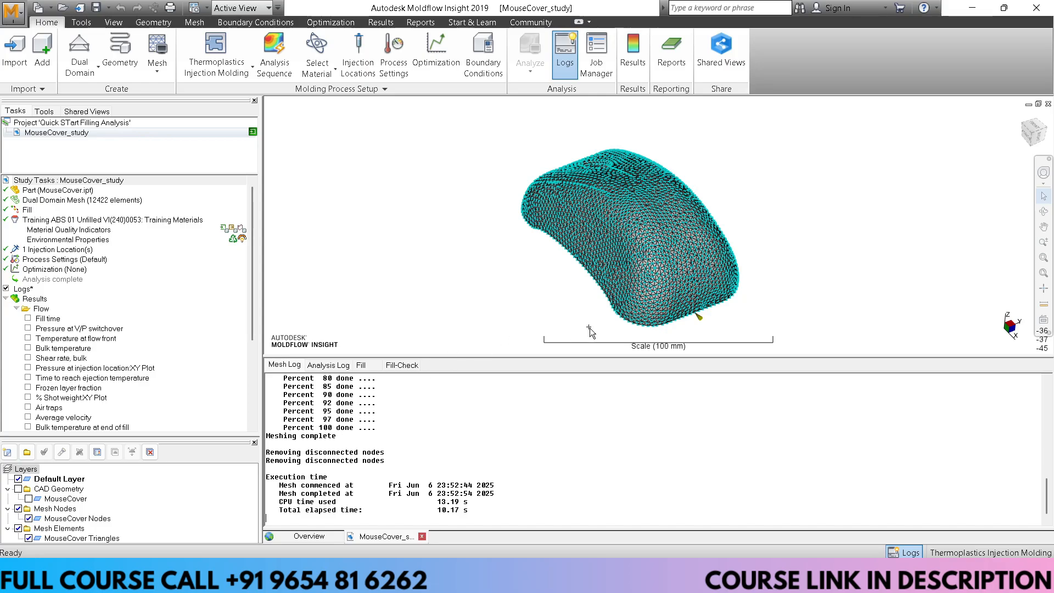
- Examine the analysis log from its beginning, covering the host details, warnings and solver parameters
left_click(329, 366)
scroll(350, 388, "up", 15)
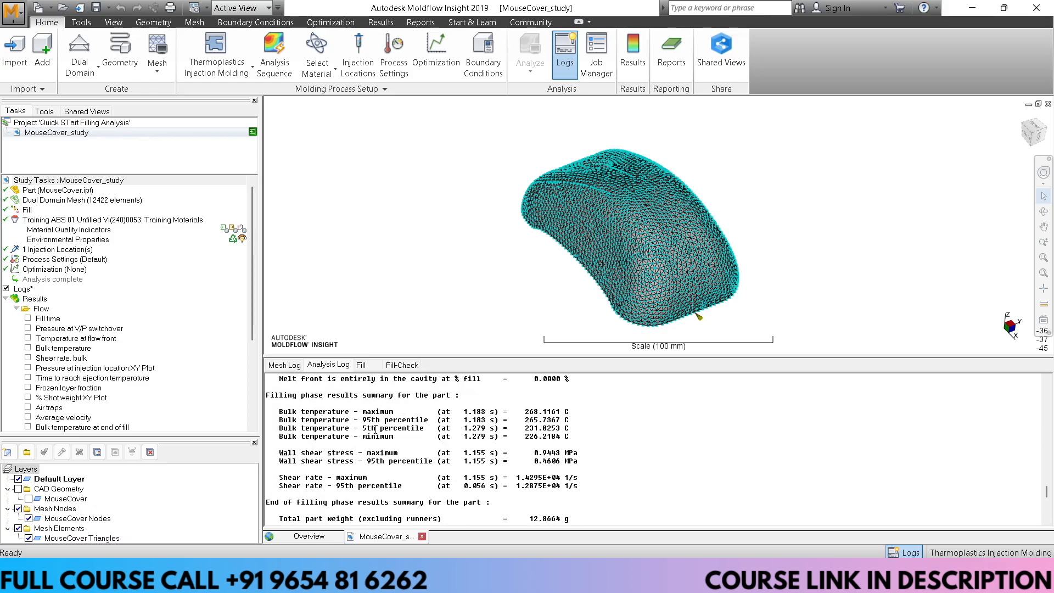
scroll(375, 430, "up", 20)
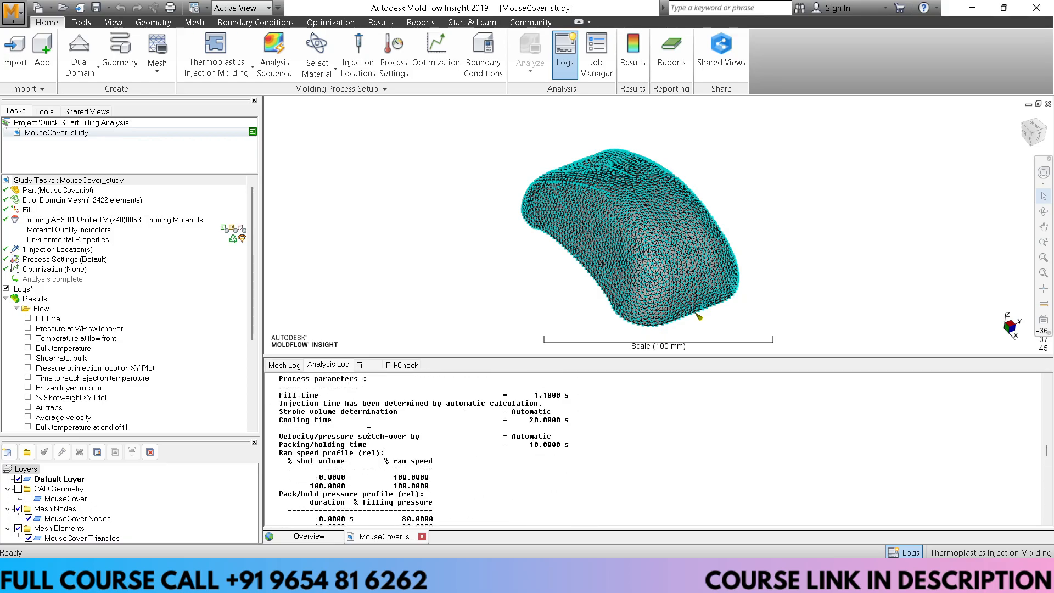
scroll(374, 427, "up", 15)
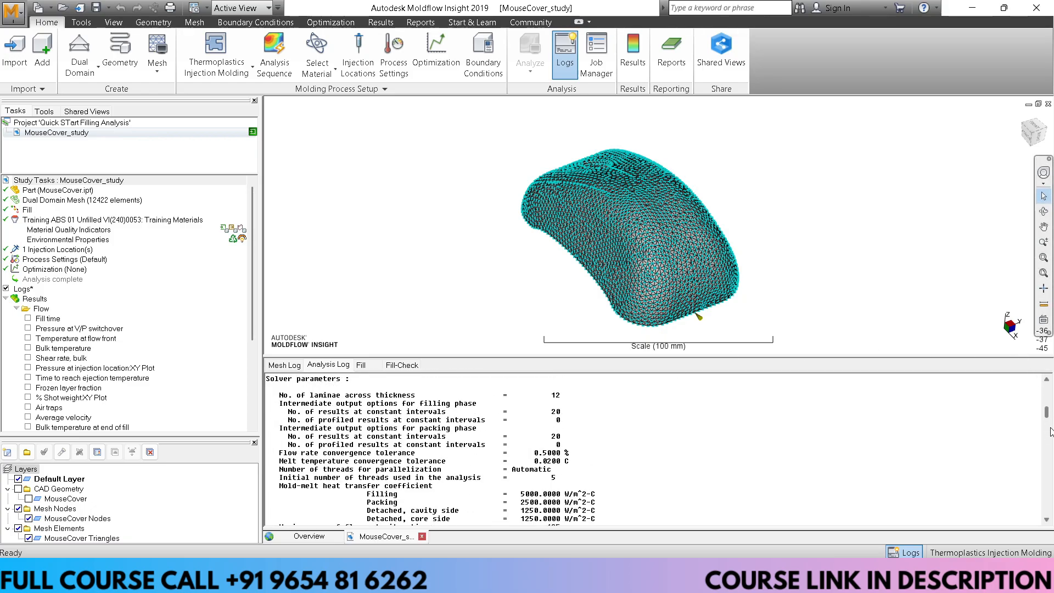
left_click_drag(1045, 404, 1046, 389)
scroll(412, 452, "down", 7)
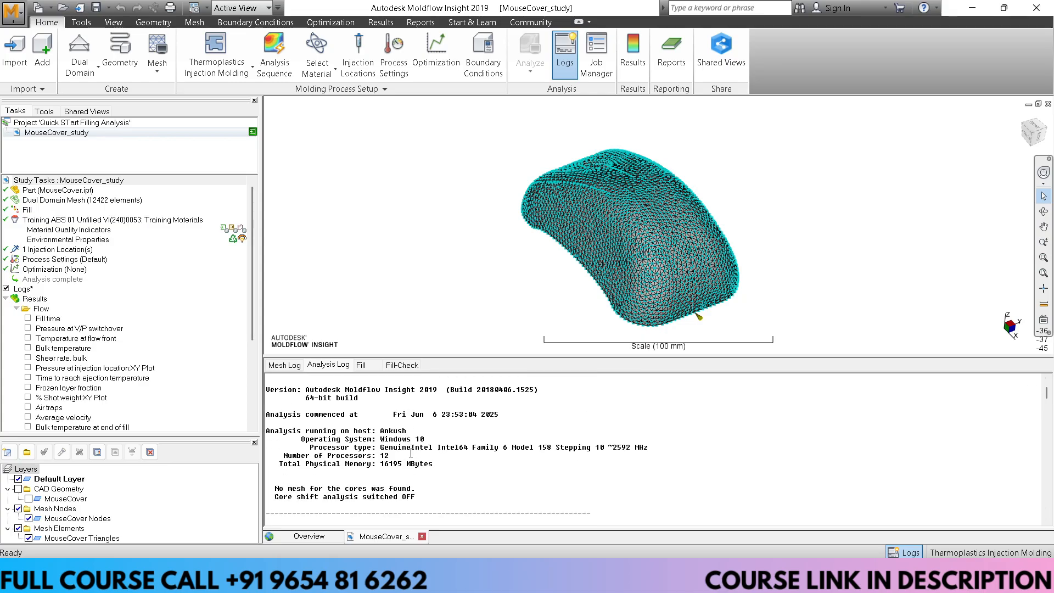
scroll(414, 452, "down", 10)
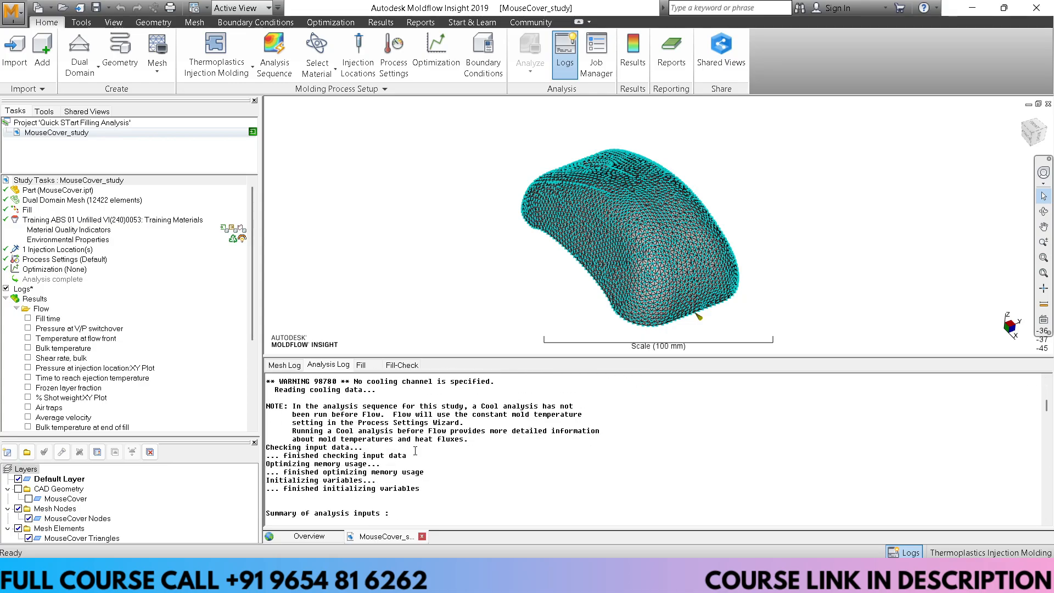
scroll(416, 452, "down", 2)
scroll(416, 452, "up", 2)
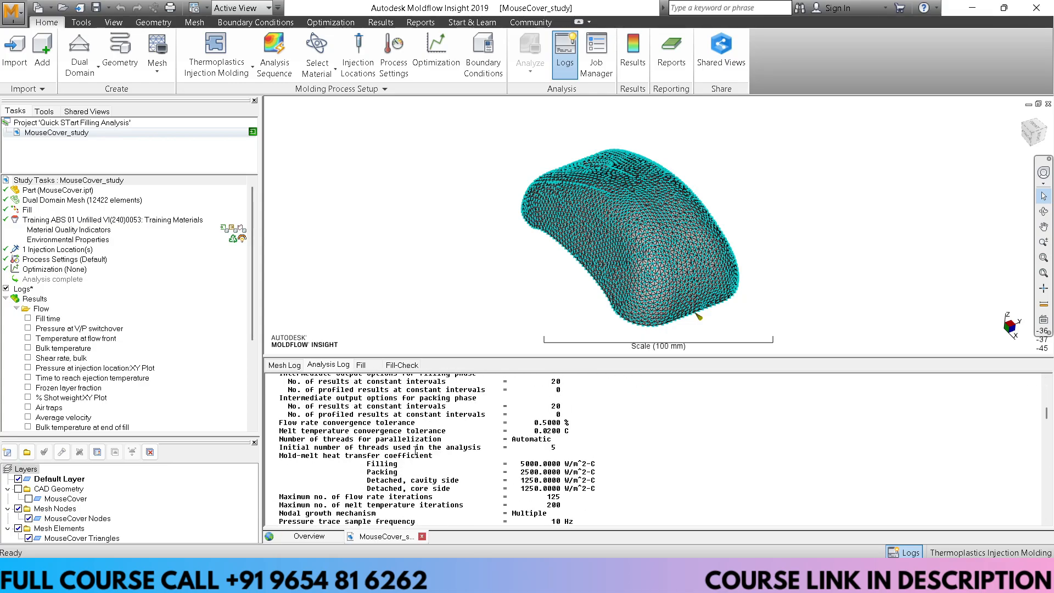
scroll(419, 434, "up", 1)
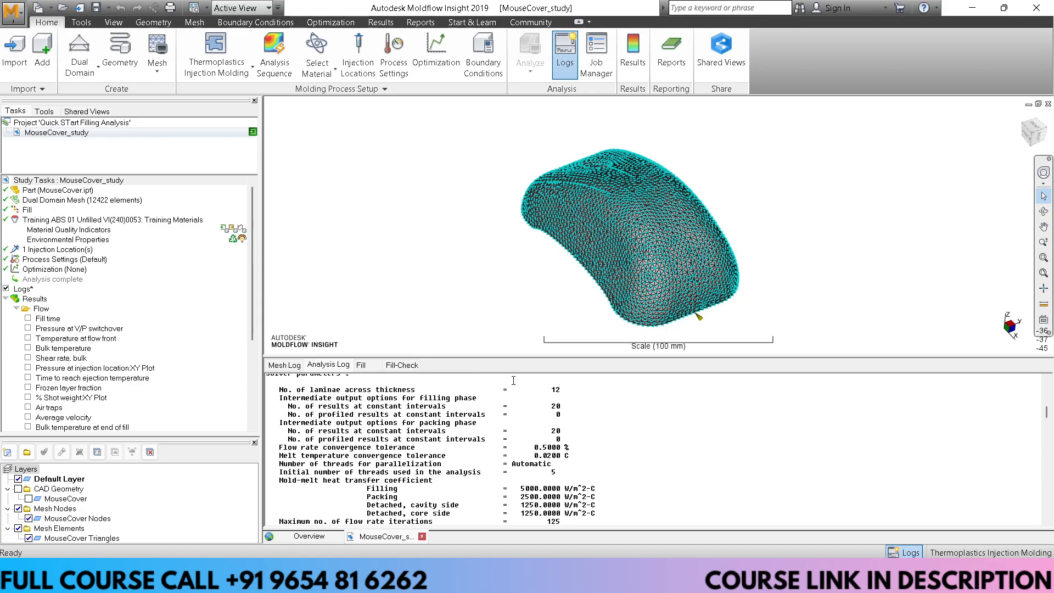
scroll(384, 440, "up", 1)
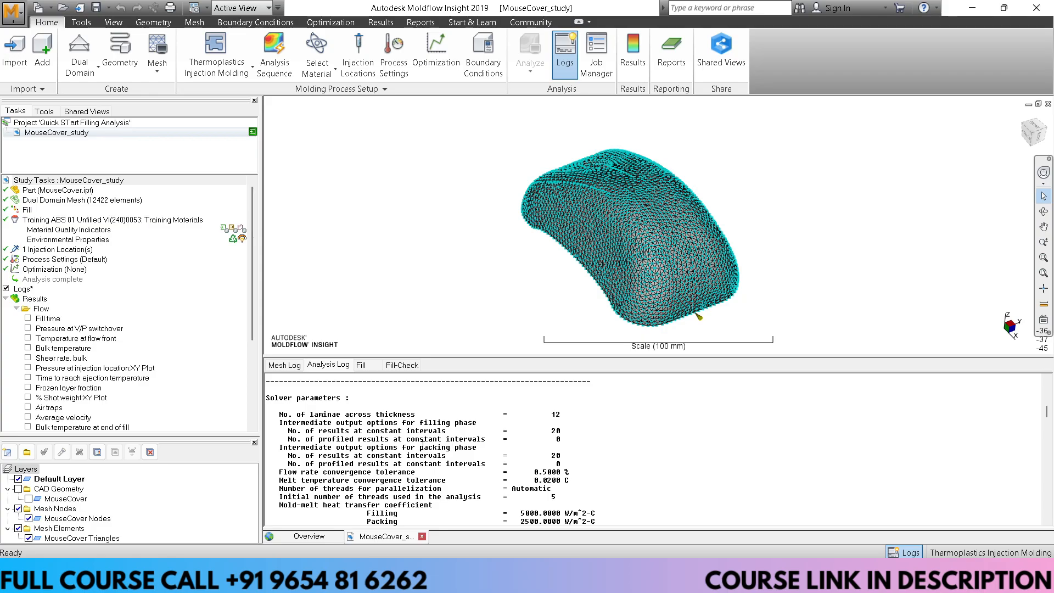
scroll(423, 444, "down", 3)
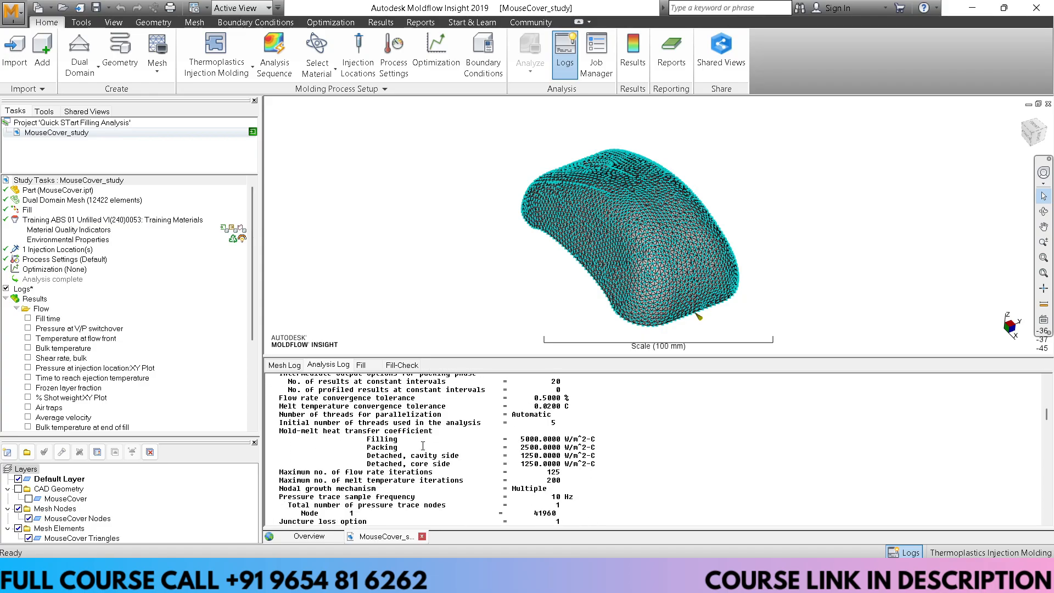
- Examine the material data and the process parameters recorded in the analysis log
scroll(422, 446, "down", 9)
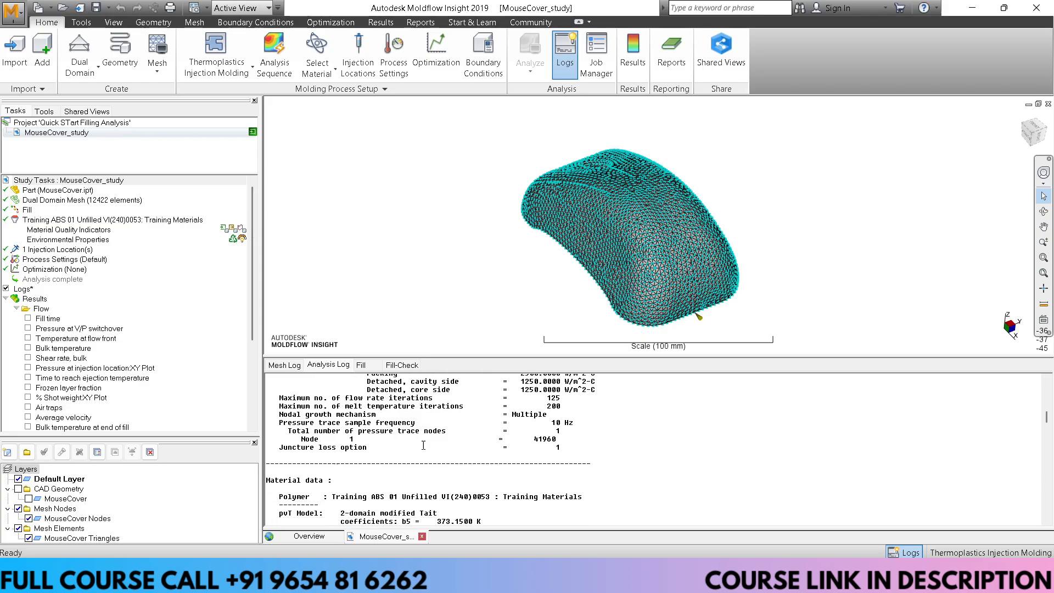
scroll(423, 446, "down", 3)
scroll(423, 445, "down", 12)
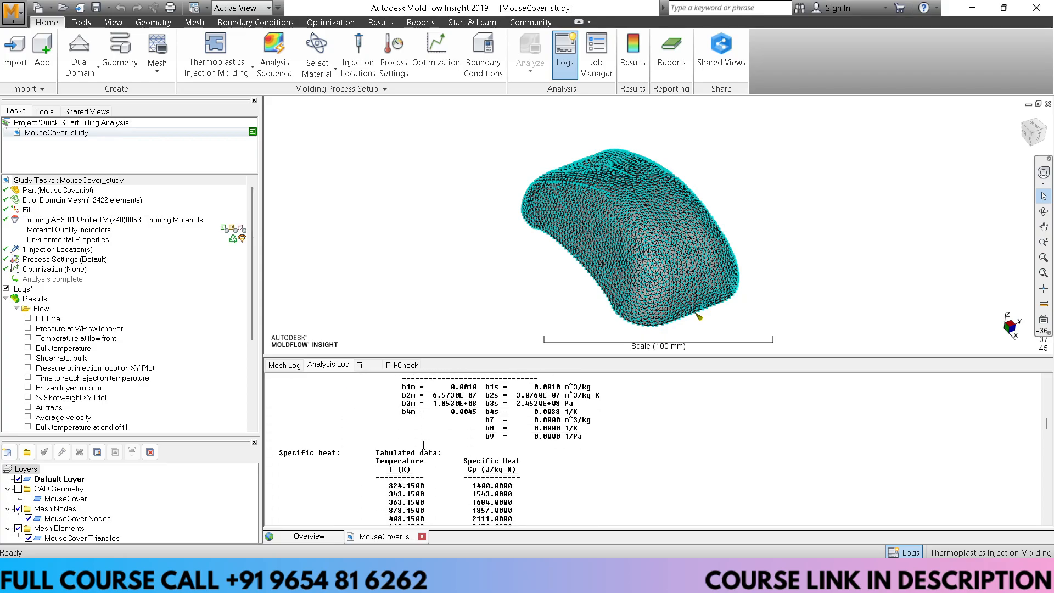
scroll(430, 441, "down", 15)
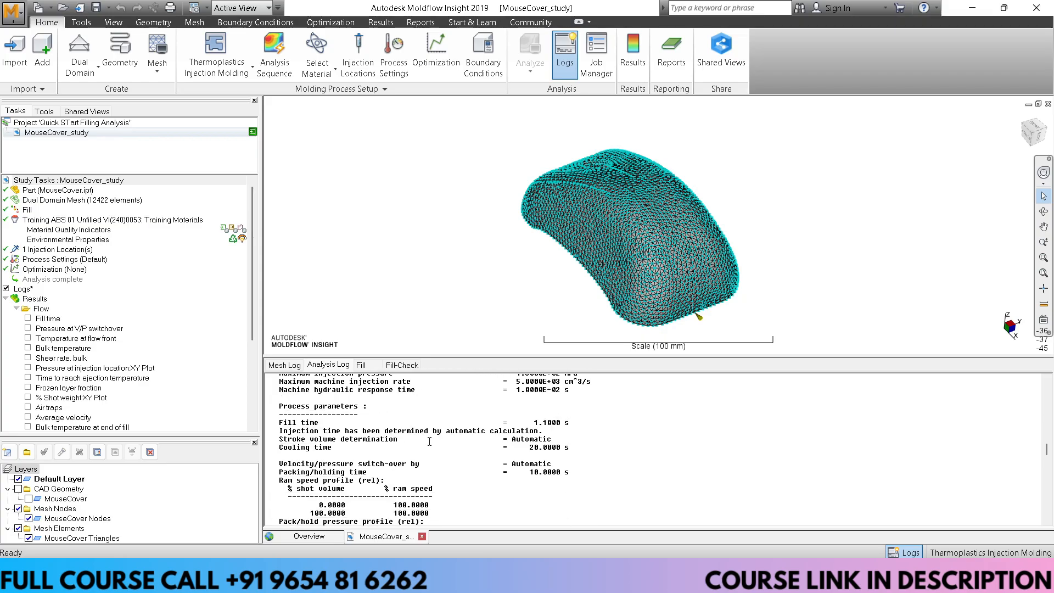
- Examine the filling phase table in the analysis log for time, volume, pressure, clamp force, flow rate and control status
scroll(431, 440, "down", 4)
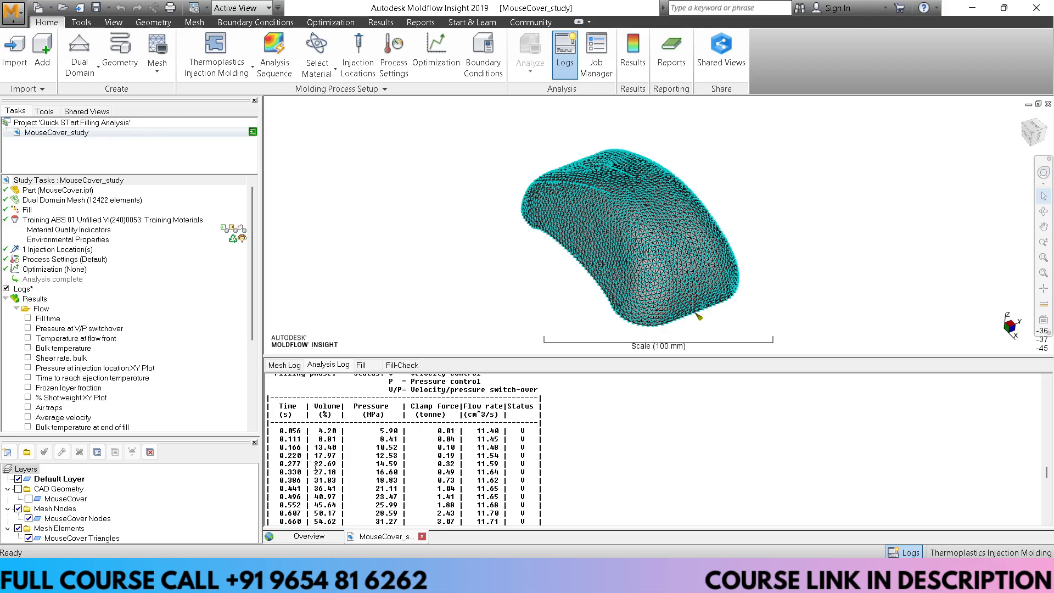
scroll(285, 505, "down", 2)
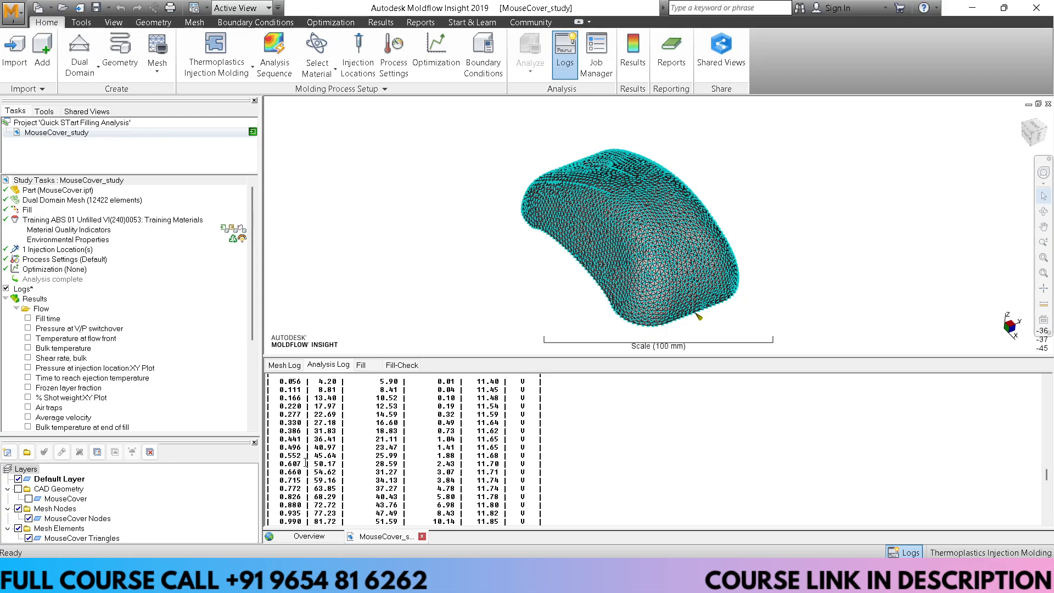
scroll(306, 462, "down", 3)
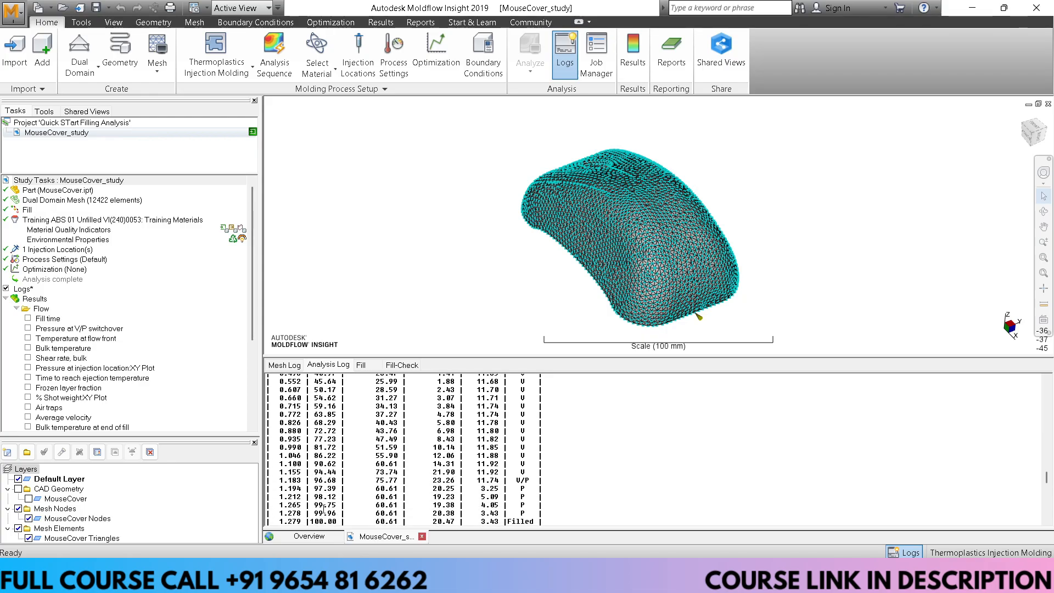
scroll(324, 494, "down", 1)
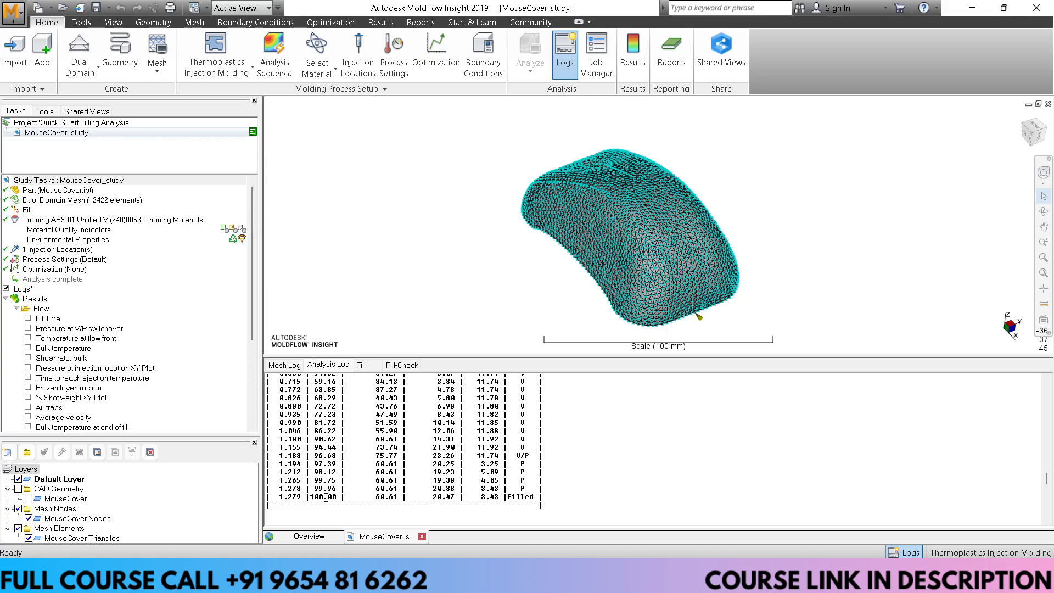
scroll(325, 497, "up", 13)
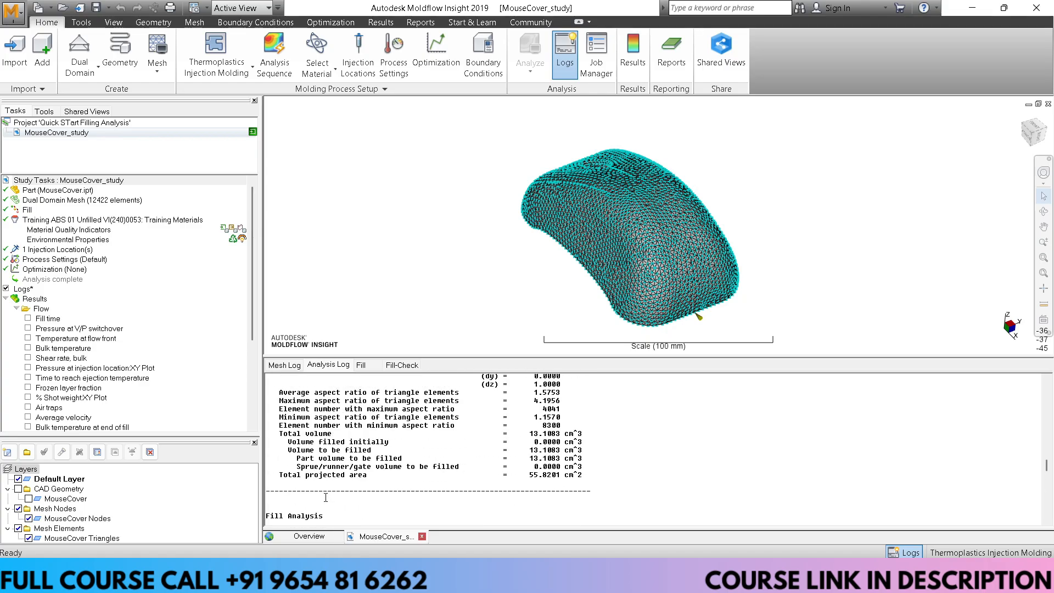
scroll(387, 481, "down", 6)
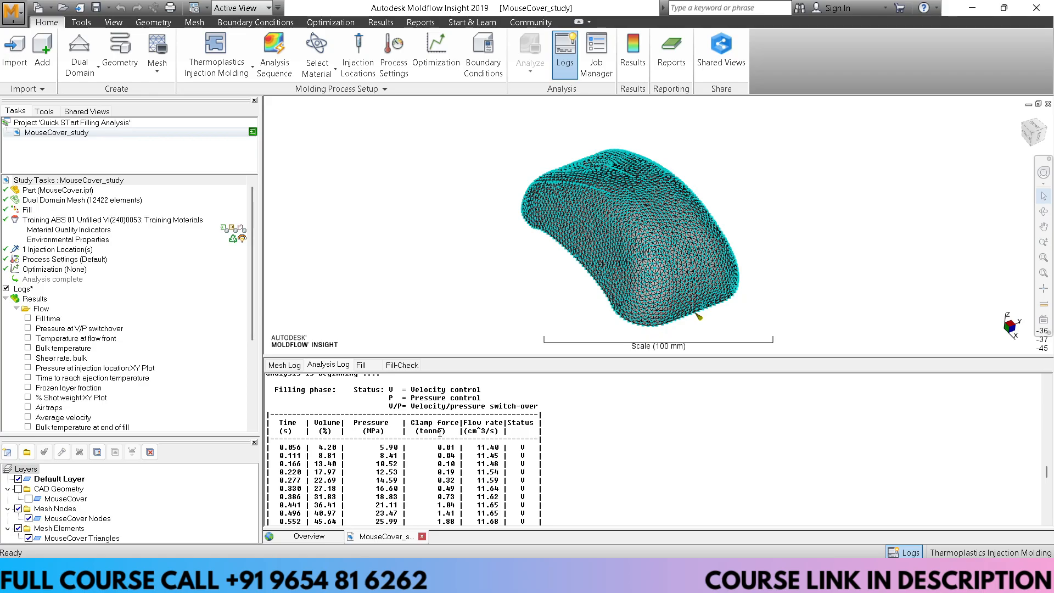
scroll(440, 432, "down", 1)
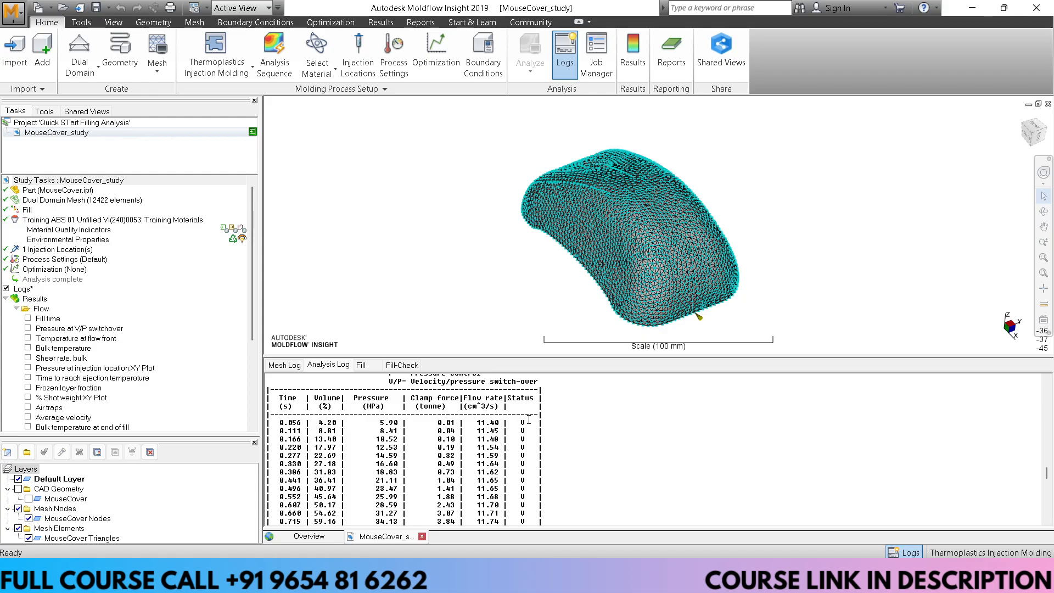
scroll(532, 435, "up", 1)
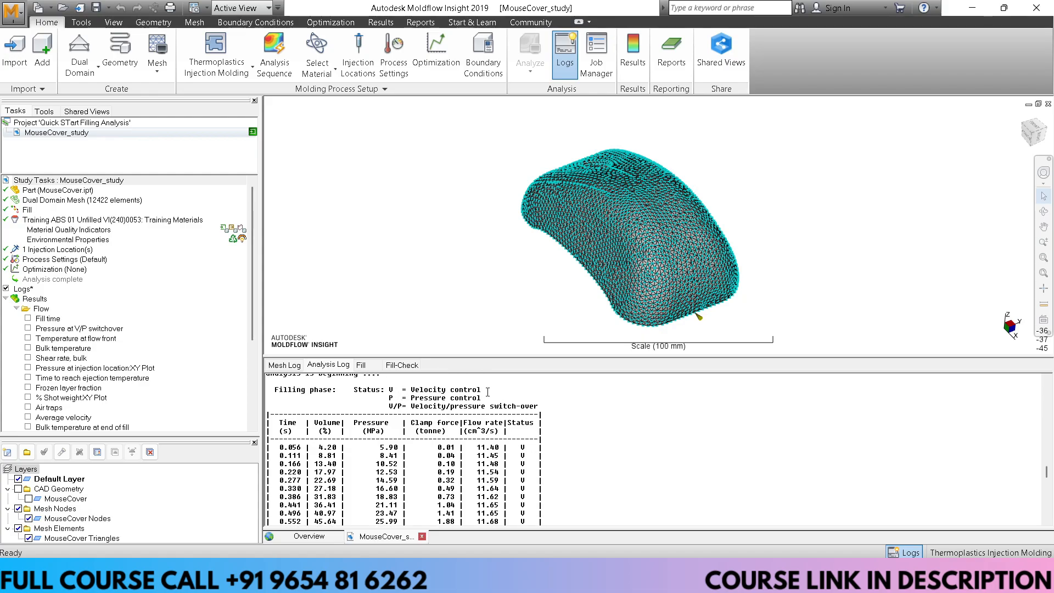
scroll(500, 406, "down", 7)
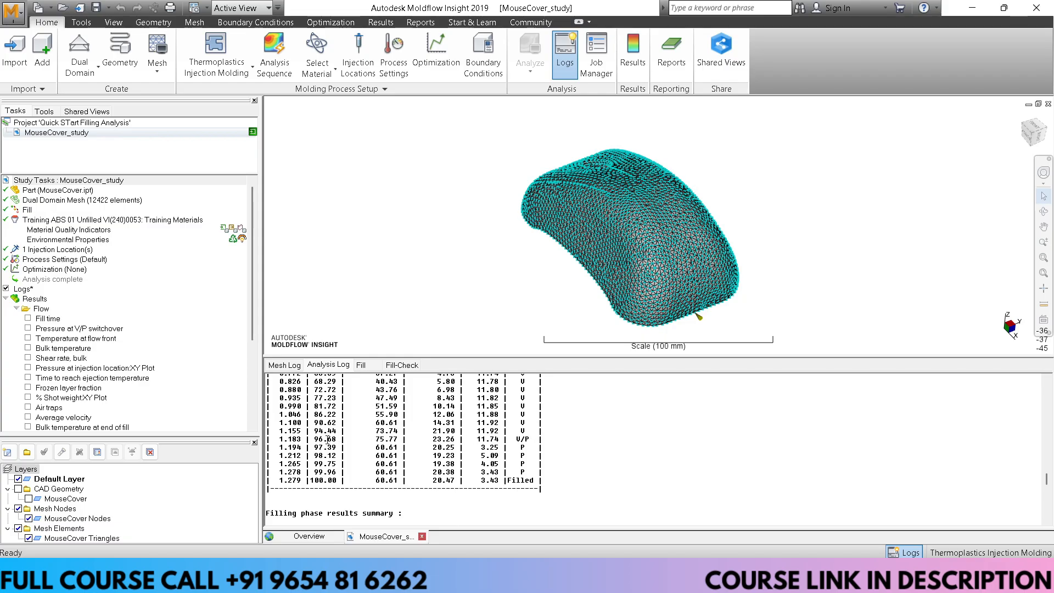
scroll(391, 443, "up", 6)
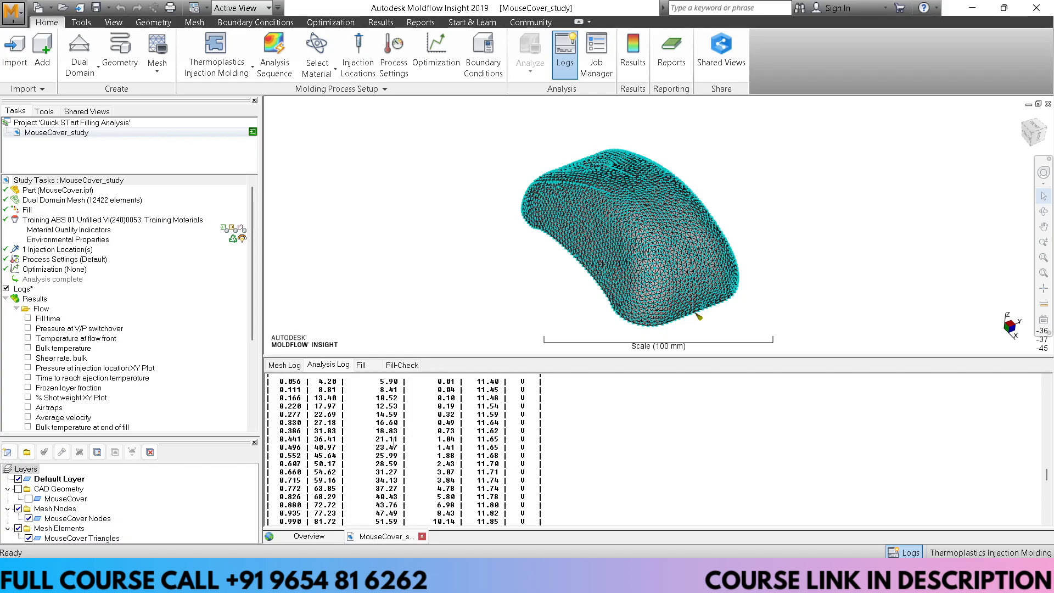
scroll(401, 430, "down", 5)
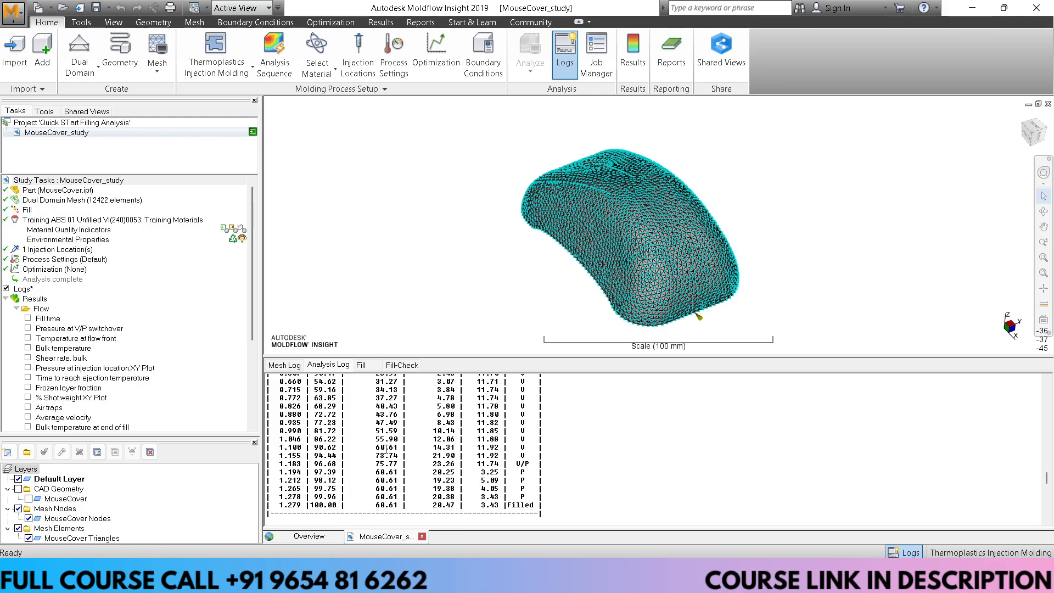
scroll(382, 464, "up", 6)
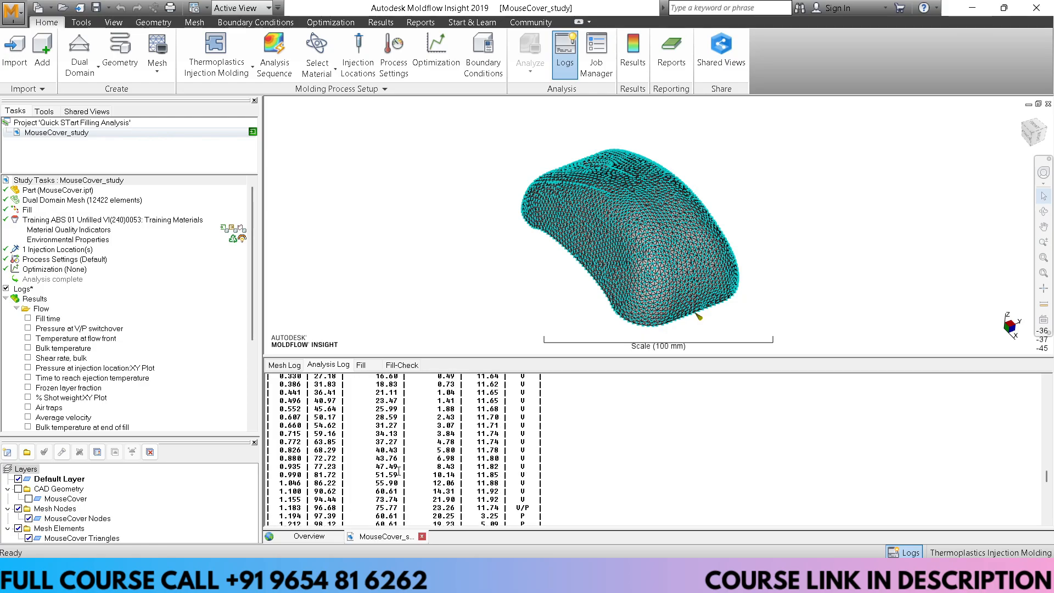
scroll(396, 446, "down", 5)
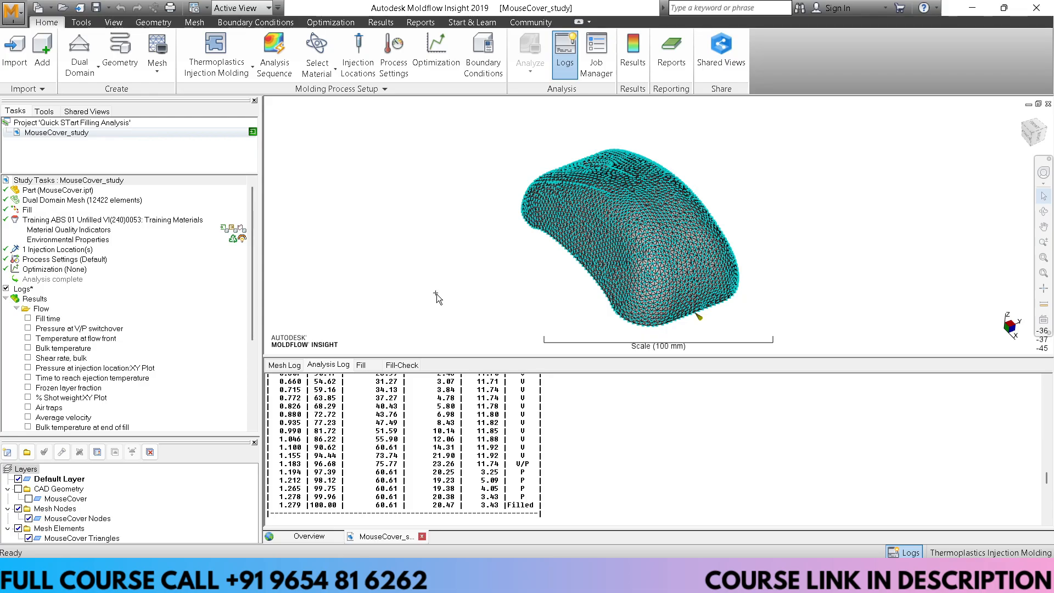
- Display the Fill time result on the mouse cover and hide the logs
left_click(27, 319)
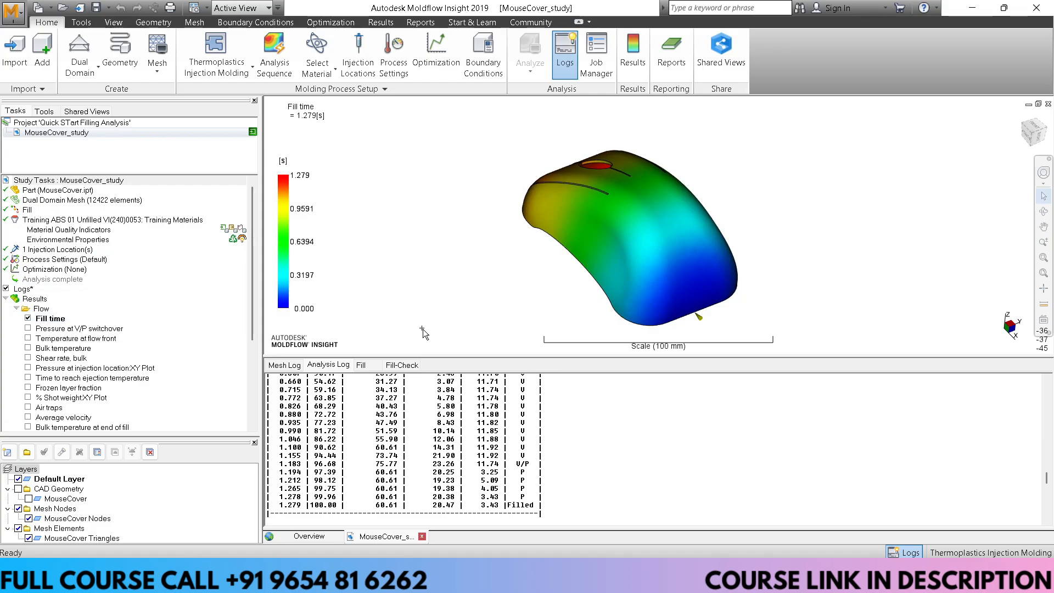
left_click(895, 553)
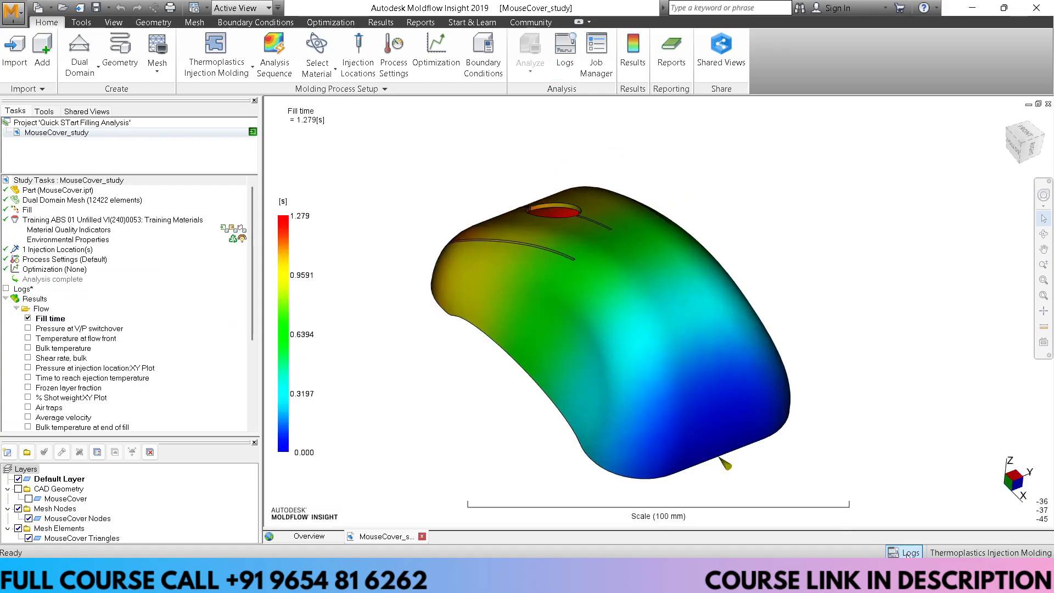
- Play the Fill time animation to inspect how the melt fills the mouse cover from the injection location
mouse_move(438, 383)
middle_mouse_down()
mouse_move(725, 447)
mouse_move(488, 457)
middle_mouse_up()
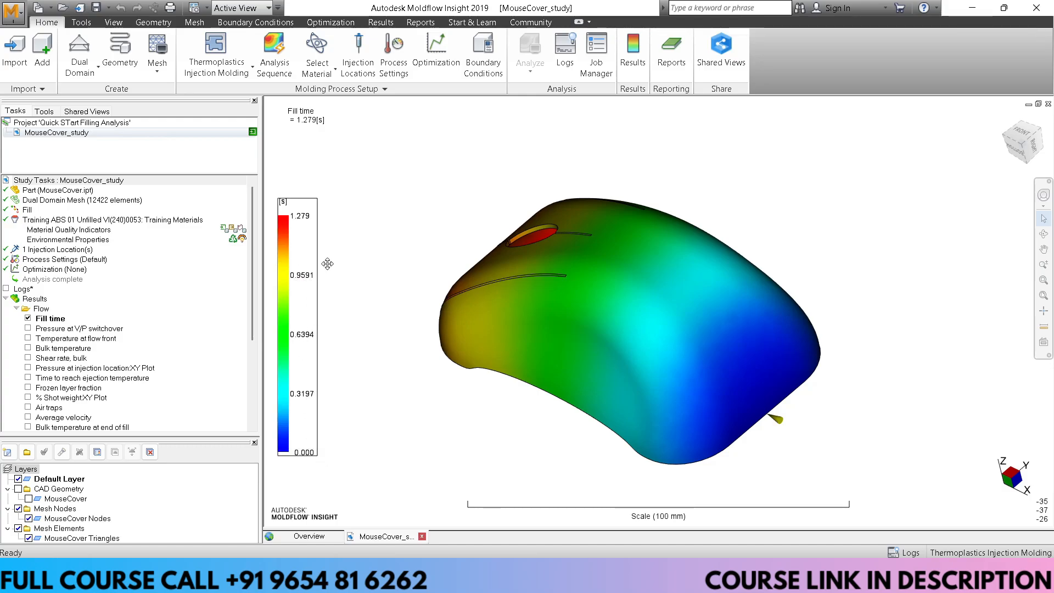
mouse_move(394, 348)
middle_mouse_down()
mouse_move(518, 389)
mouse_move(483, 377)
middle_mouse_up()
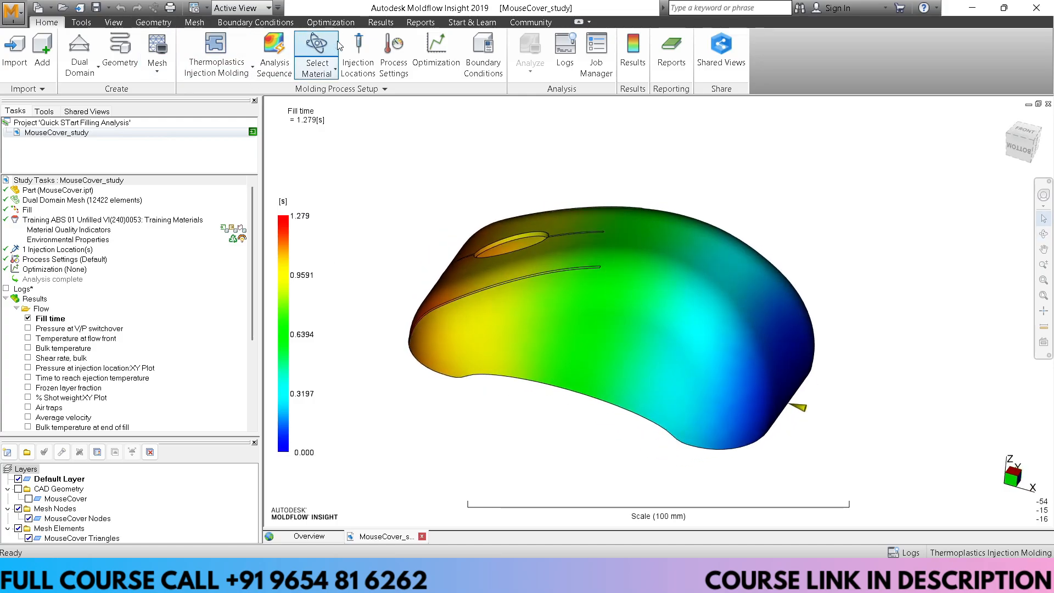
left_click(382, 23)
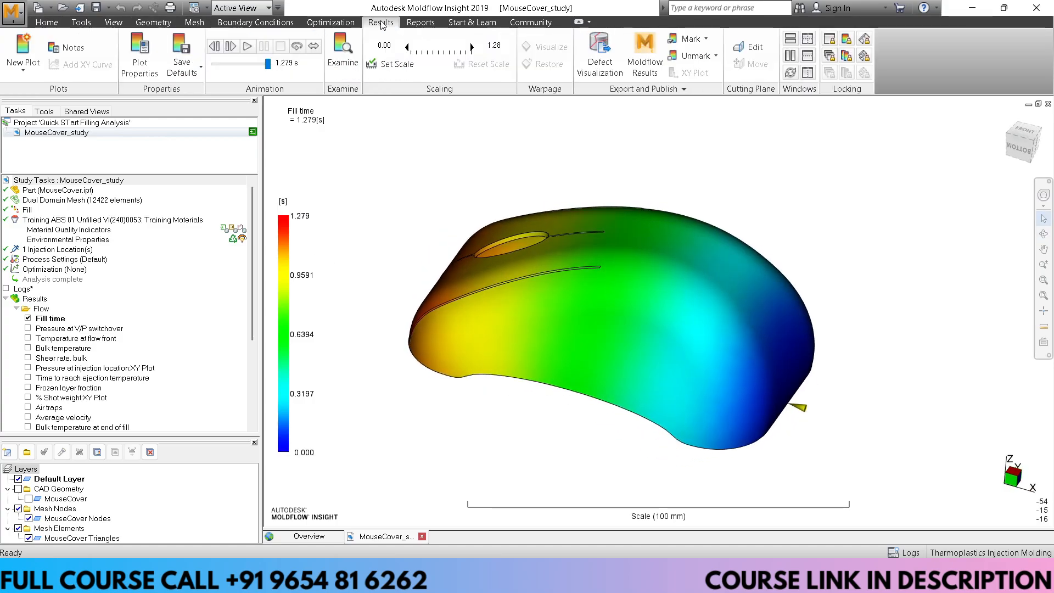
left_click(247, 47)
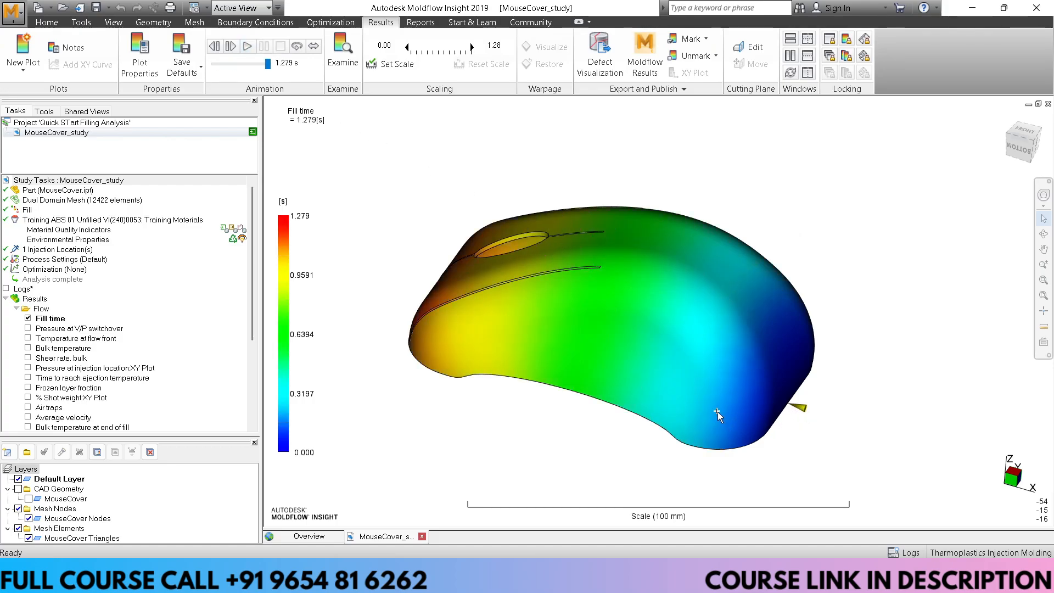
- Examine the Fill time values at several points across the mouse cover's front end and along its lower side edge, keeping the readings displayed together
middle_click_drag(433, 314, 578, 351)
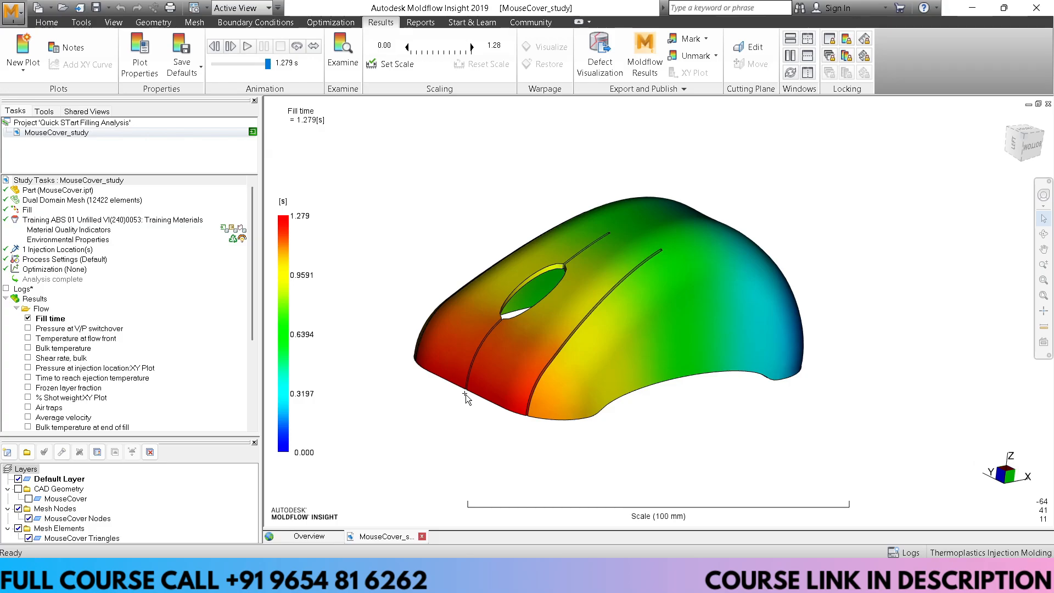
middle_click_drag(466, 394, 476, 410)
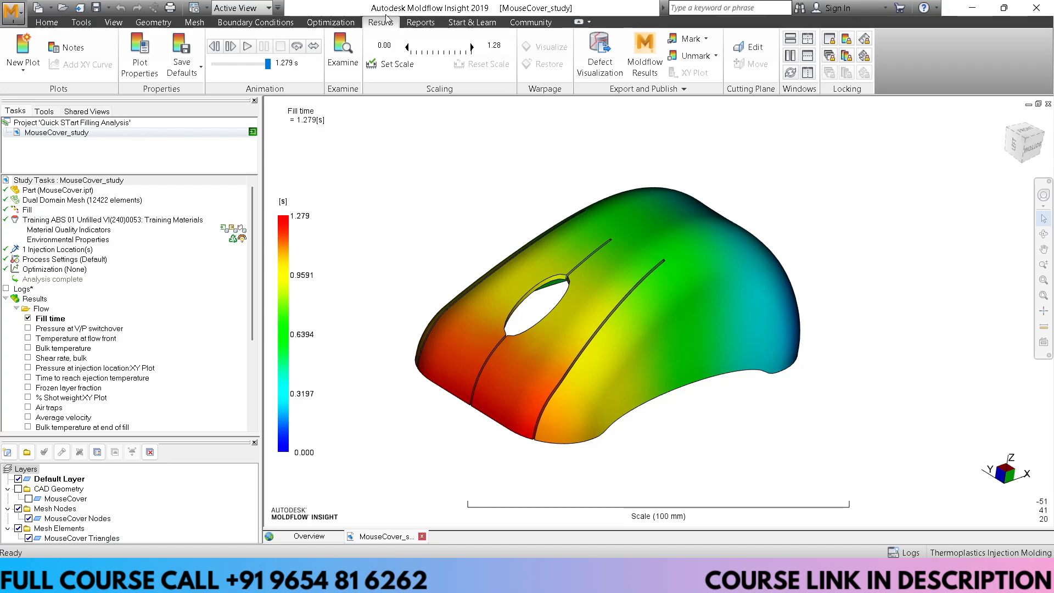
left_click(346, 50)
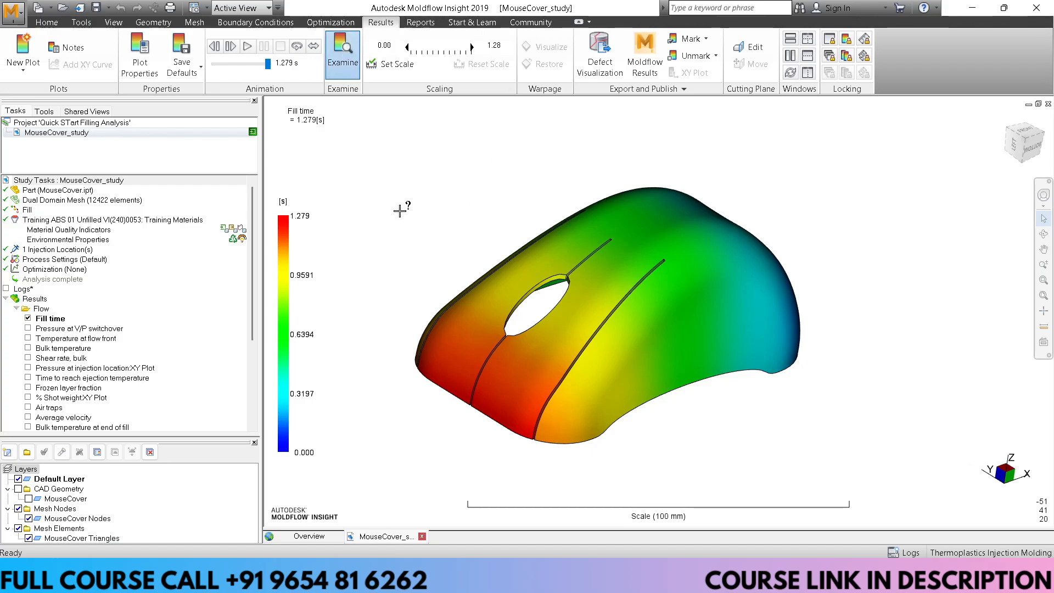
left_click(589, 432)
left_click(643, 392)
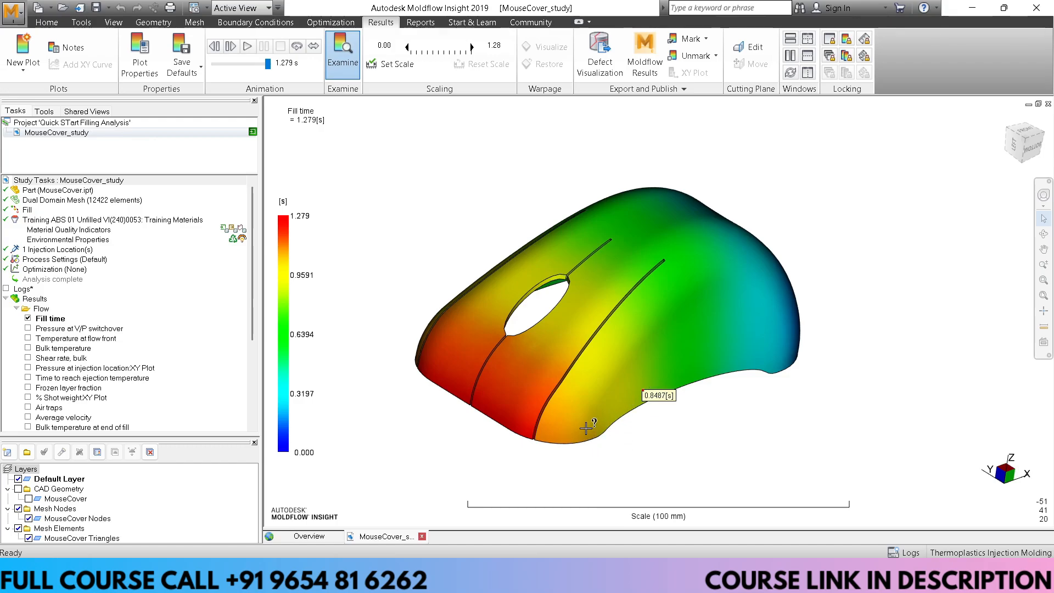
left_click(517, 417, "ctrl")
left_click(574, 443, "ctrl")
left_click(607, 390, "ctrl")
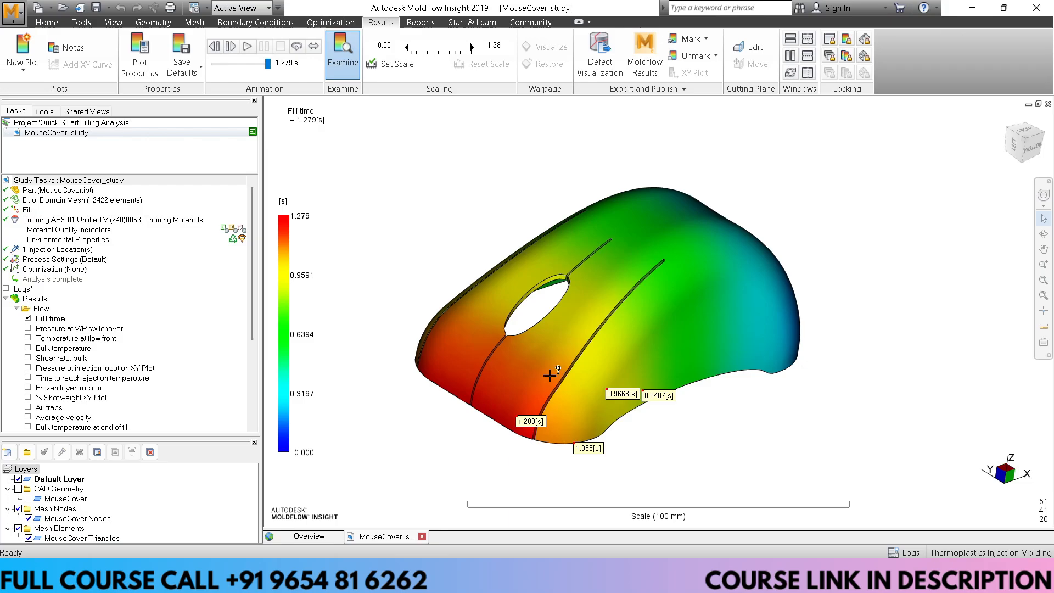
left_click(493, 375, "ctrl")
left_click(457, 395, "ctrl")
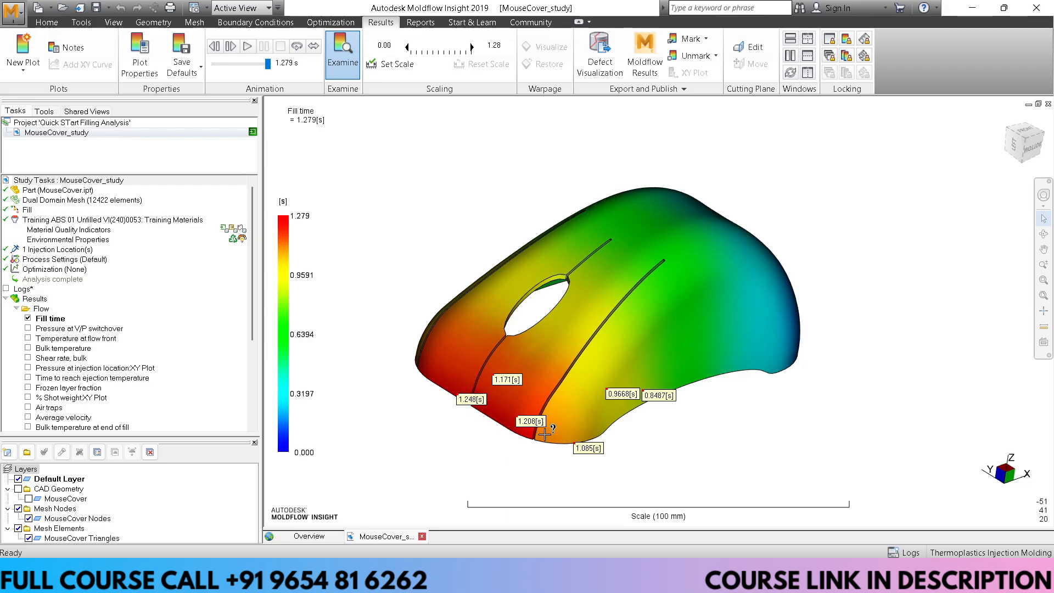
left_click(520, 432, "ctrl")
left_click(754, 370, "ctrl")
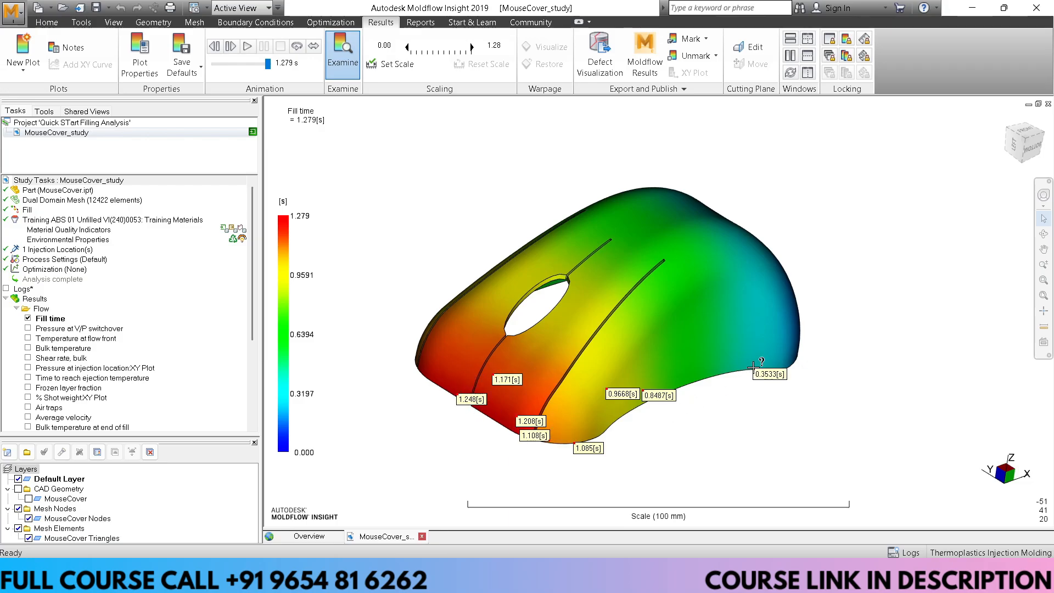
left_click(703, 379, "ctrl")
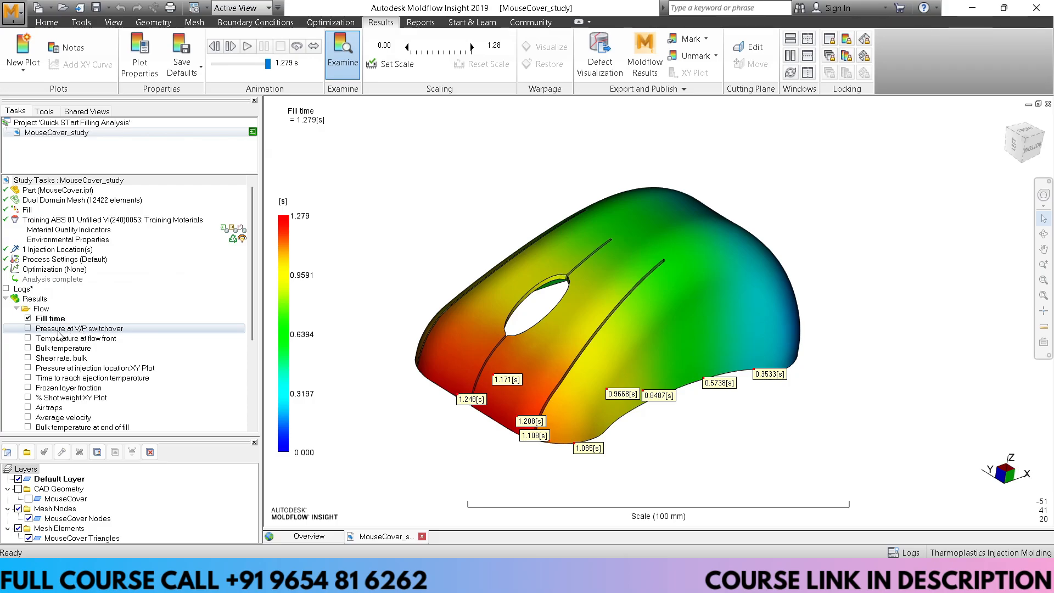
- Display the Pressure at V/P switchover result on the mouse cover and inspect its distribution
left_click(28, 328)
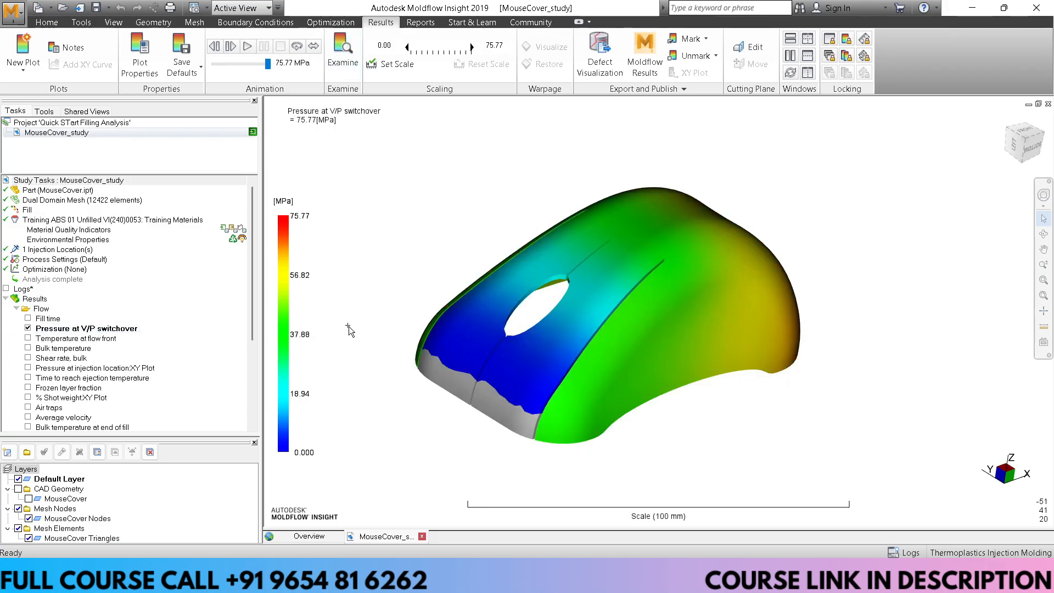
scroll(400, 419, "down", 2)
scroll(401, 419, "up", 2)
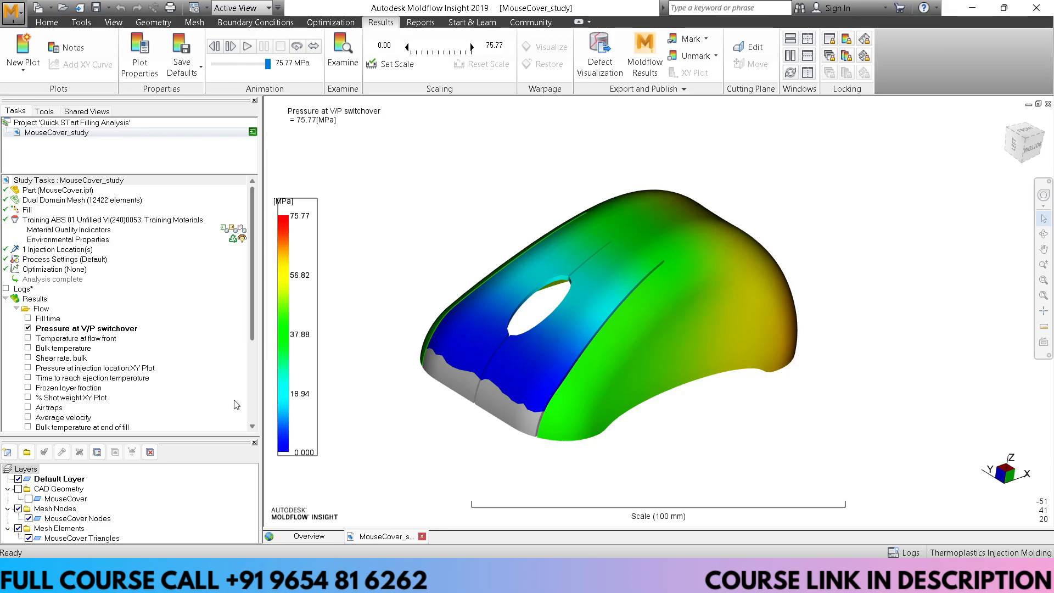
- Display the Temperature at flow front result and inspect it on the mouse cover's side, injection end and front corner
left_click(28, 339)
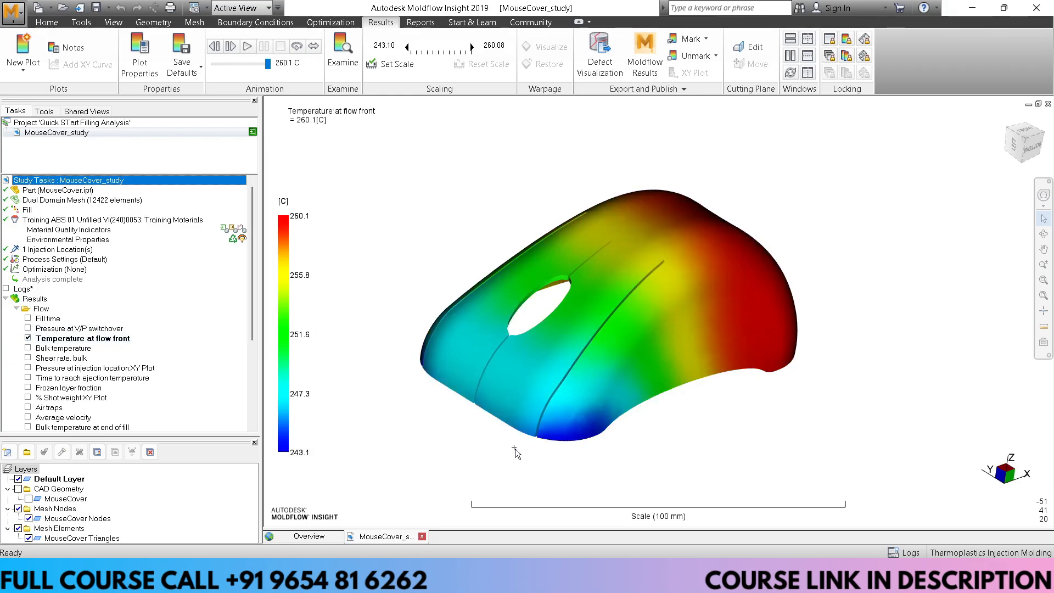
mouse_move(655, 437)
middle_mouse_down()
mouse_move(480, 436)
mouse_move(490, 460)
mouse_move(519, 433)
middle_mouse_up()
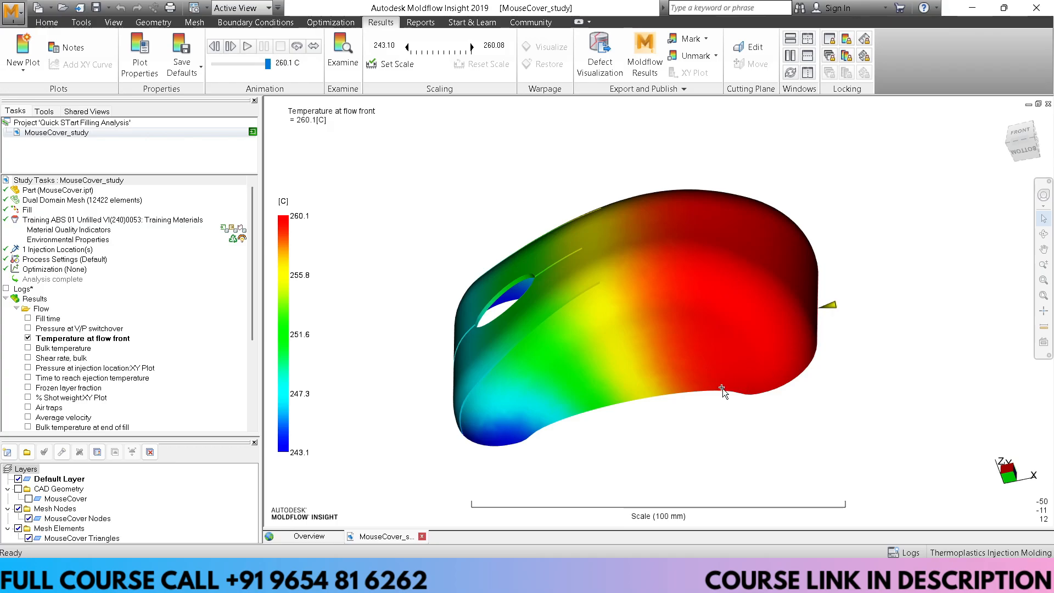
mouse_move(723, 388)
middle_mouse_down()
mouse_move(817, 358)
mouse_move(852, 363)
middle_mouse_up()
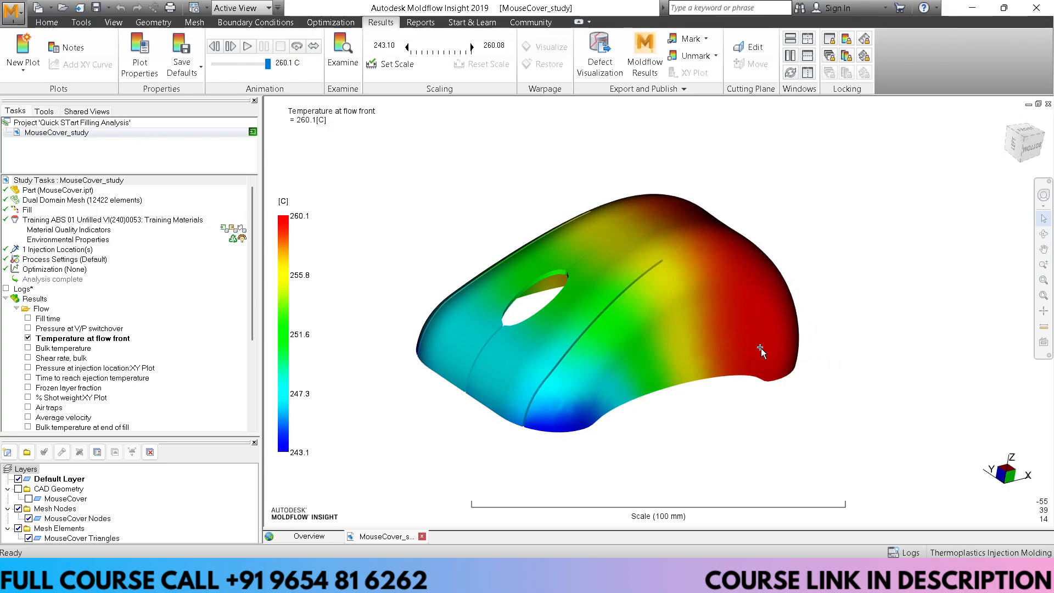
middle_click_drag(680, 409, 660, 436)
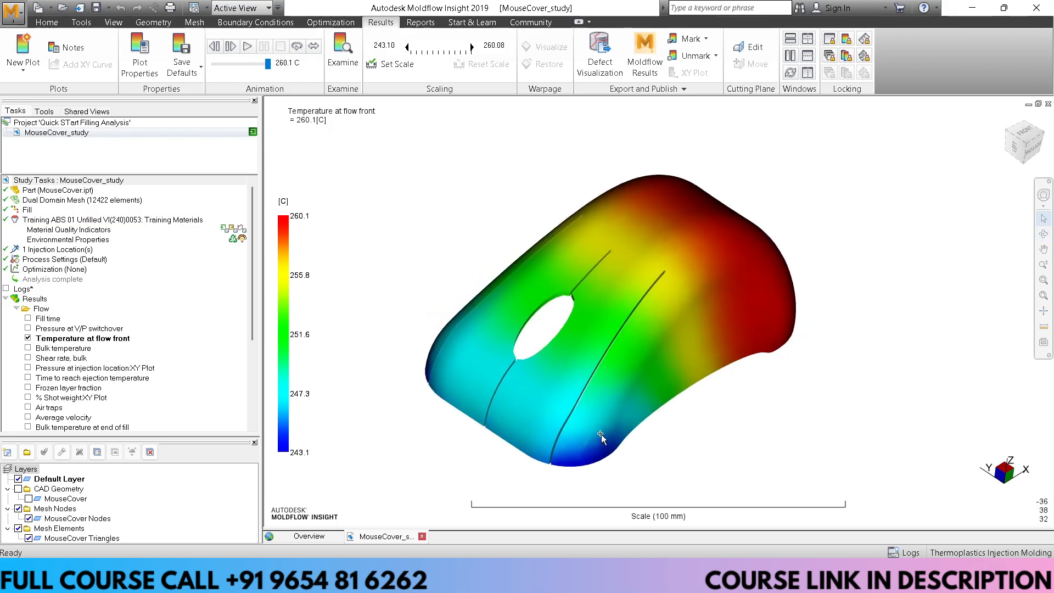